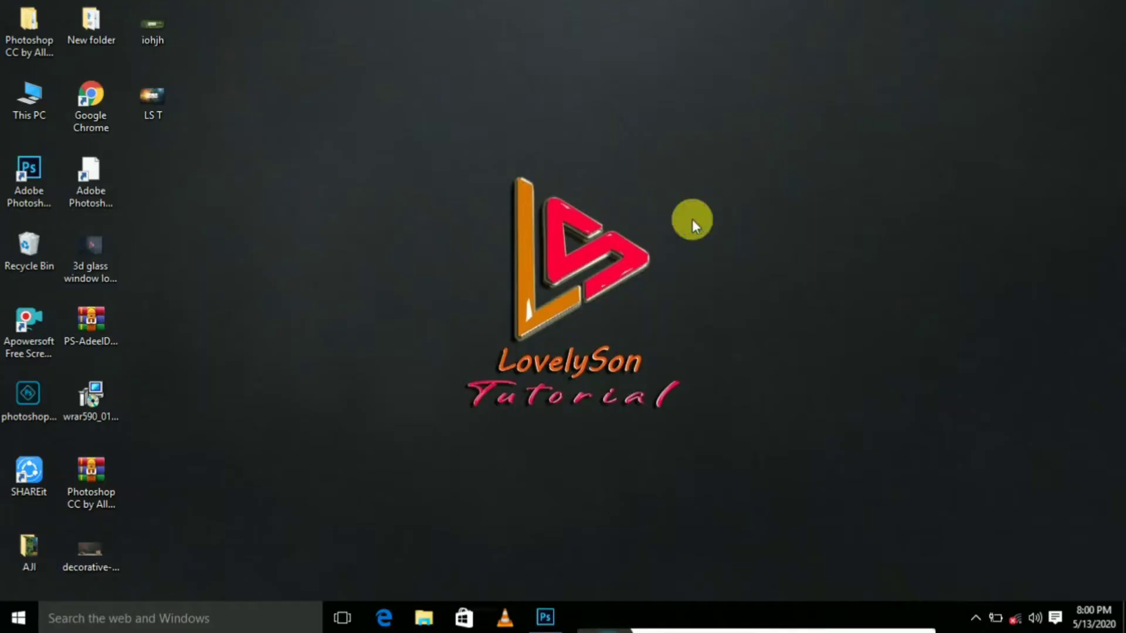
Step: Refresh the desktop and bring the Photoshop window back up
right_click(693, 227)
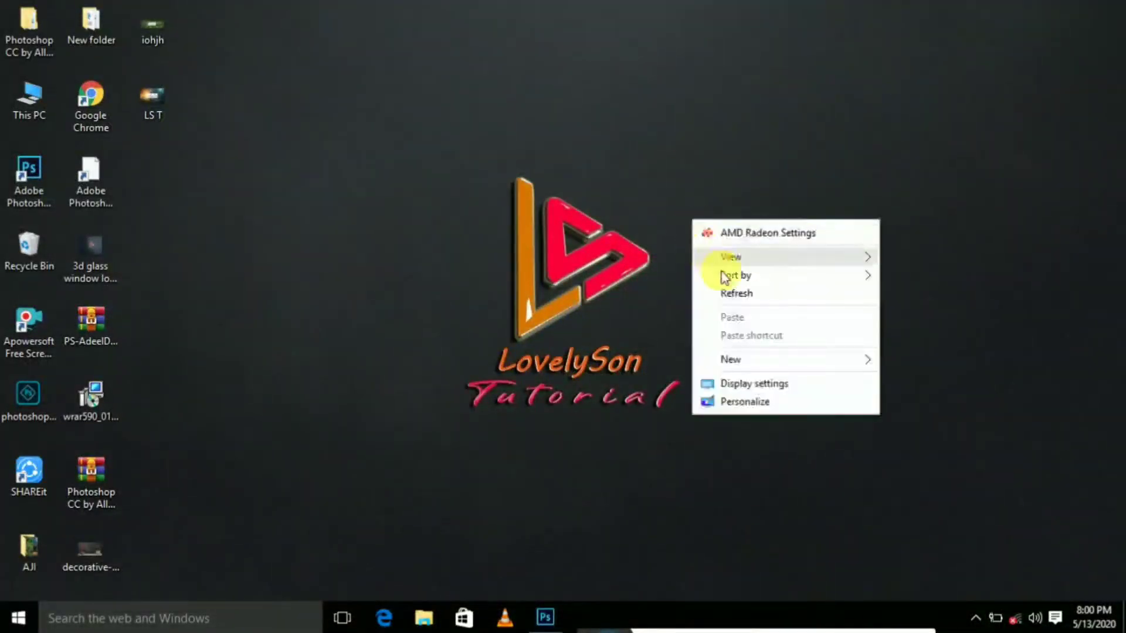
click(723, 294)
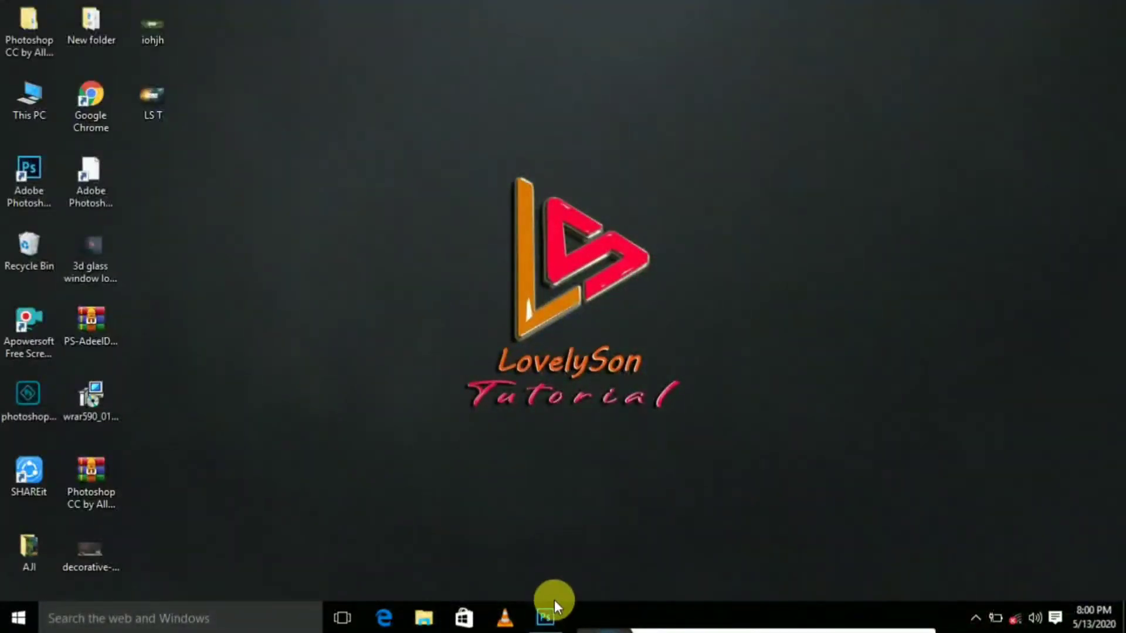
click(544, 619)
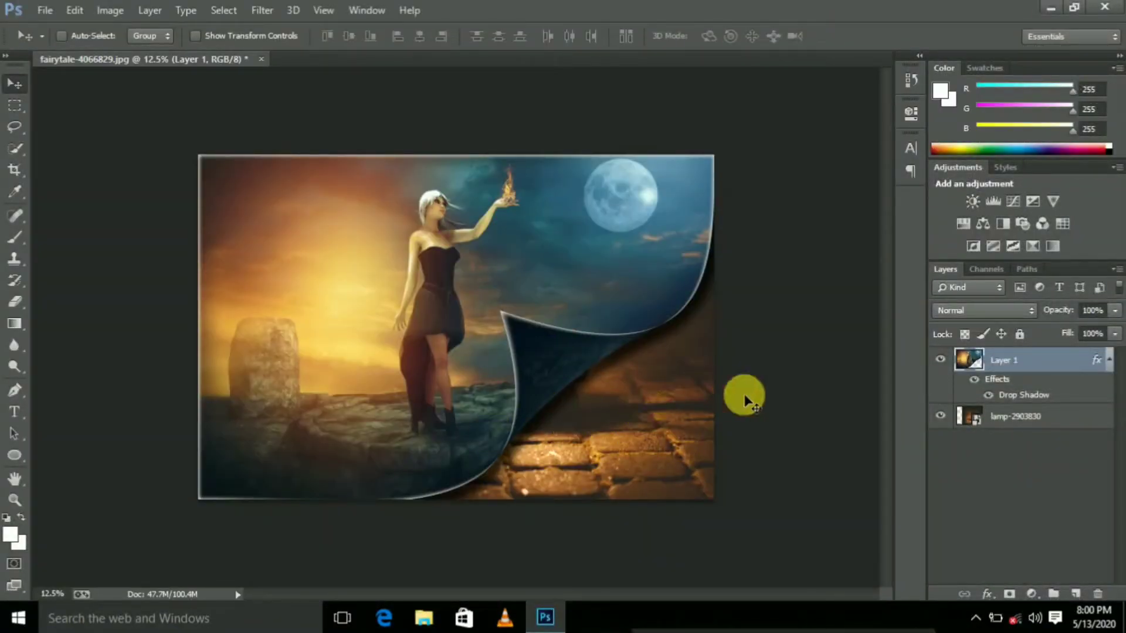
Step: Toggle the lamp and fairytale layers' visibility, then close the demo without saving
click(941, 416)
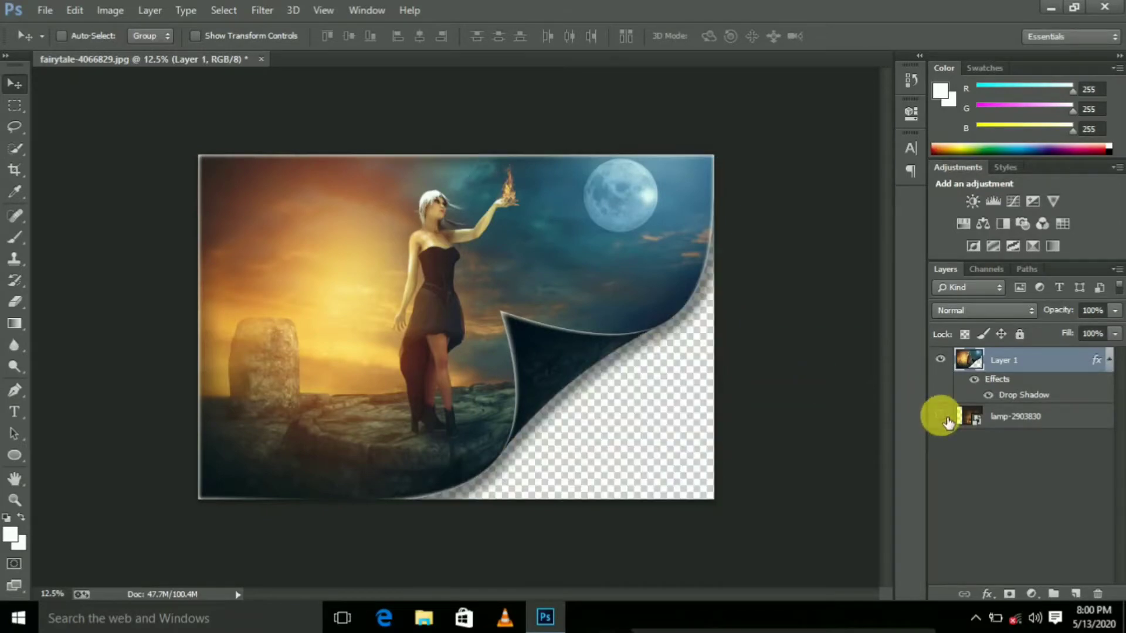
click(941, 417)
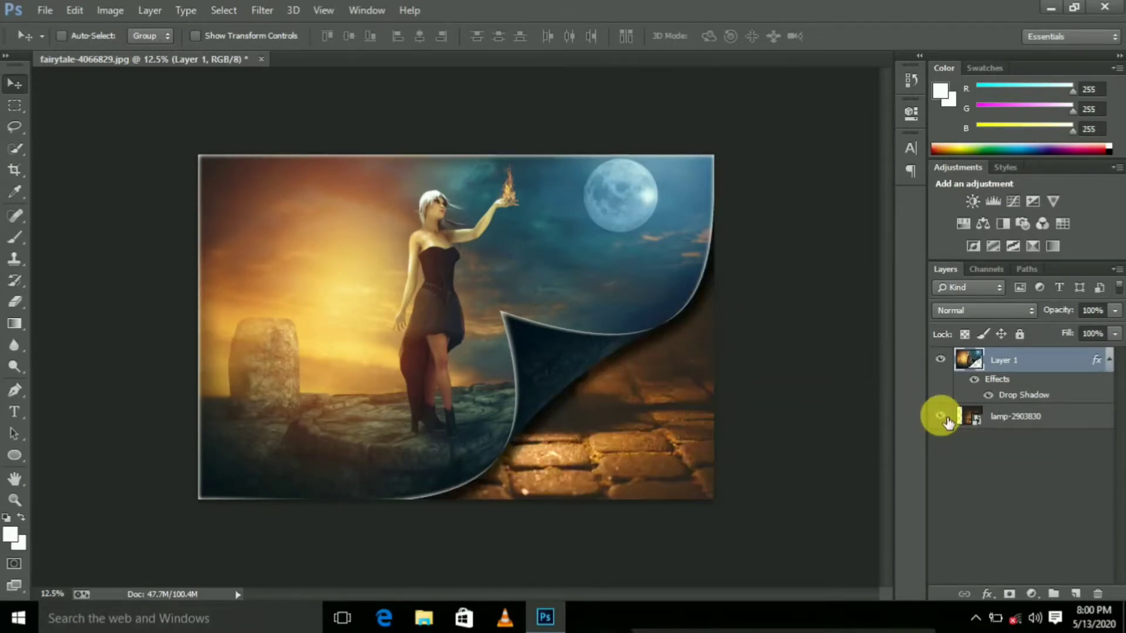
click(951, 361)
click(950, 361)
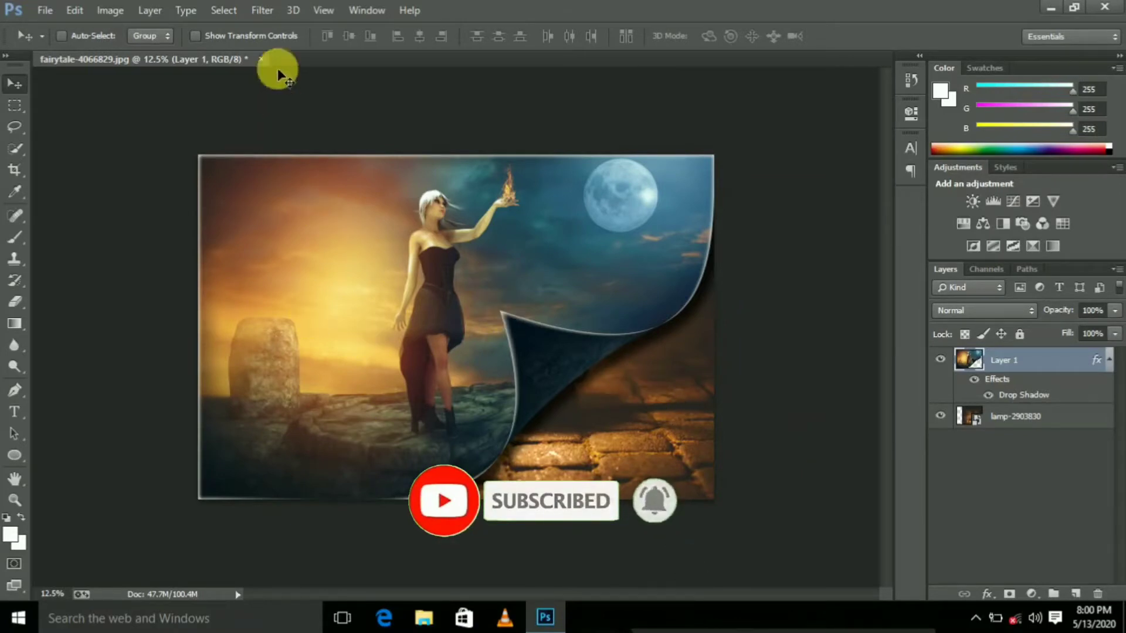
click(263, 61)
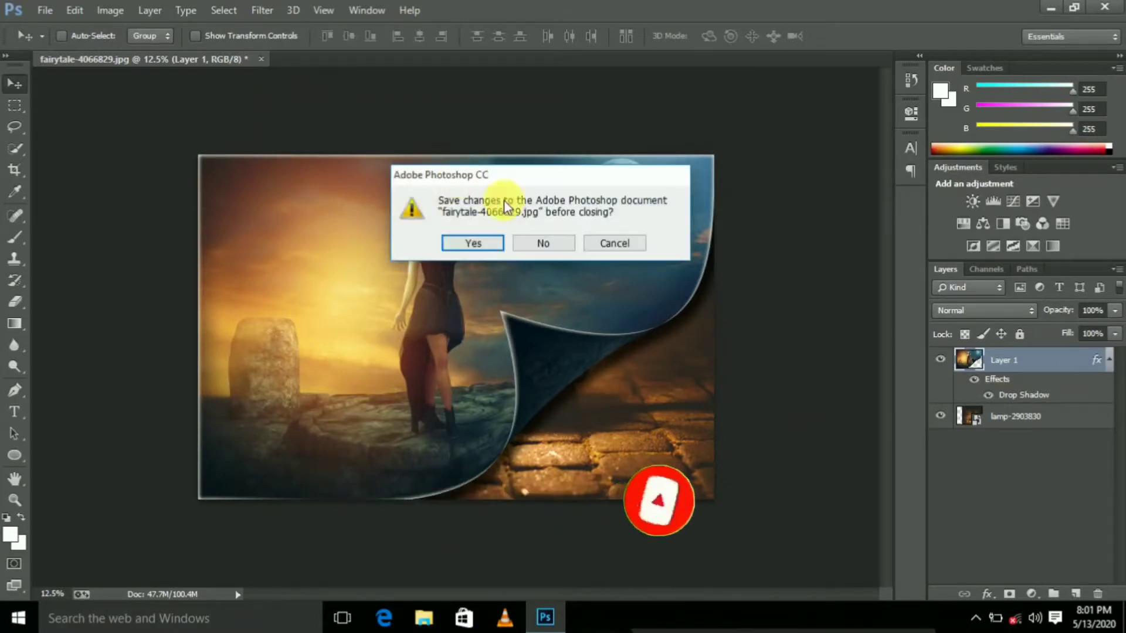
click(543, 242)
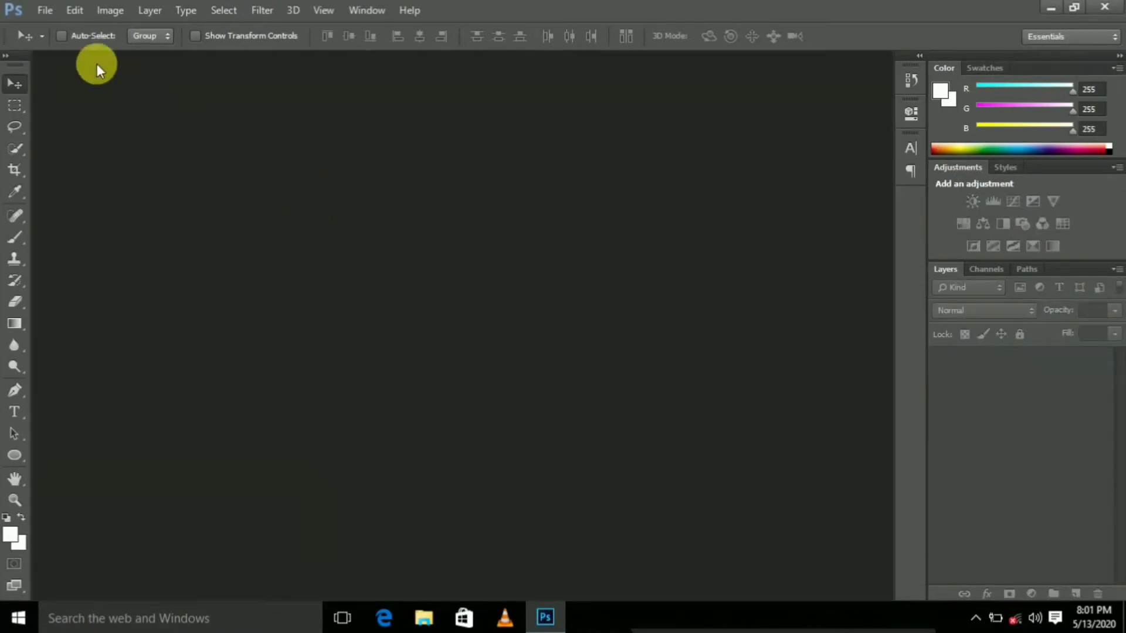
Step: Open fairytale-4066829.jpg from the desktop AJI folder via File > Open
click(51, 11)
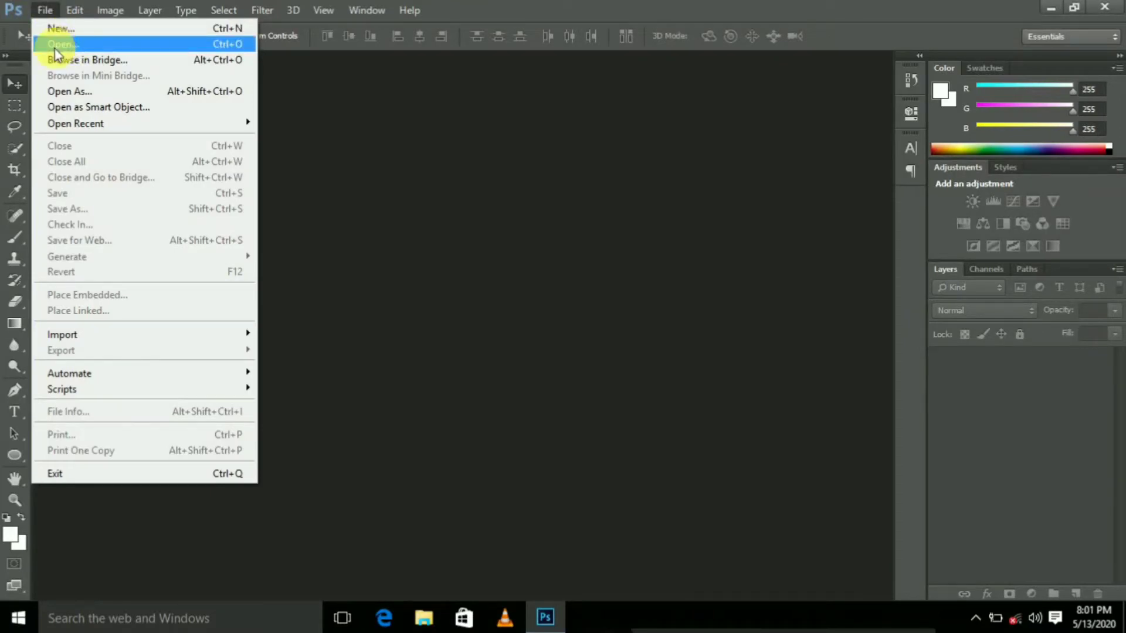
click(88, 46)
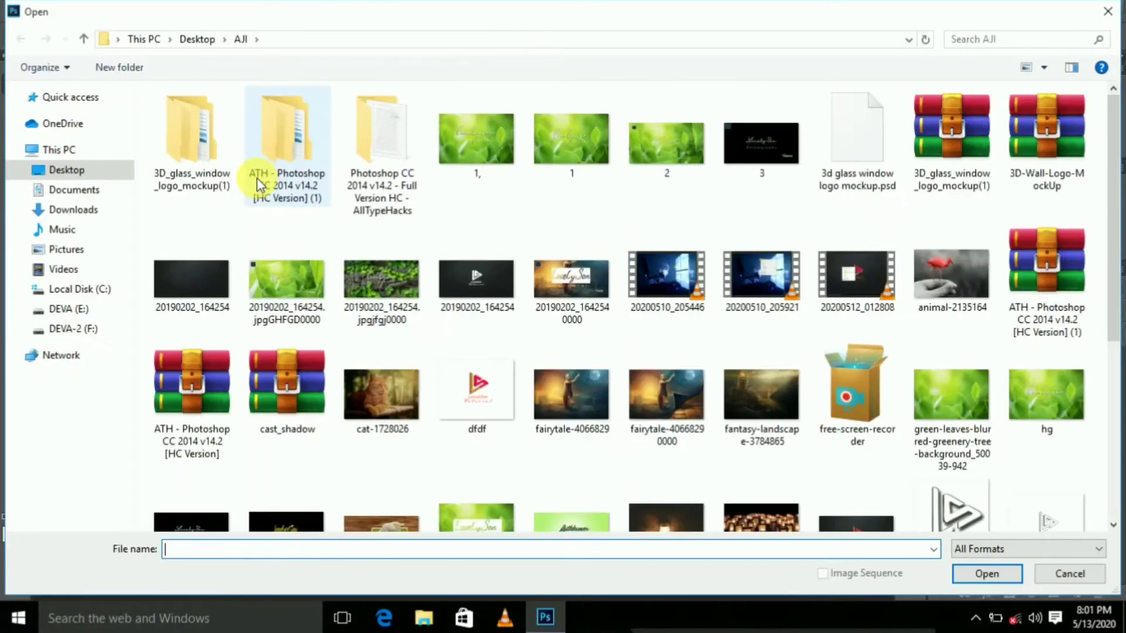
mouse_move(287, 141)
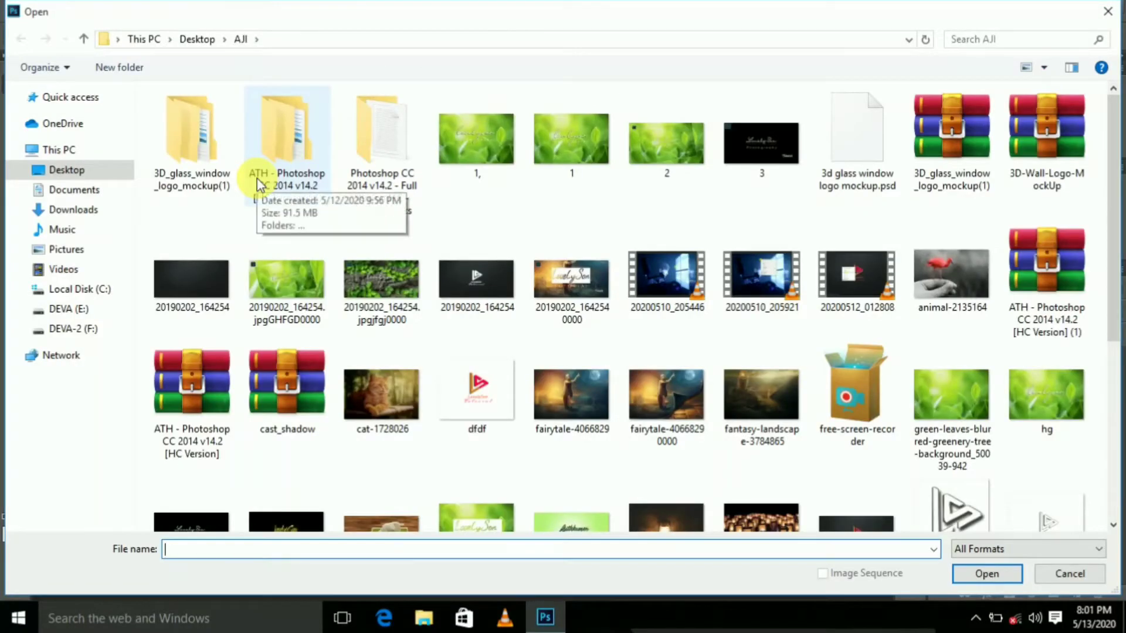
click(583, 402)
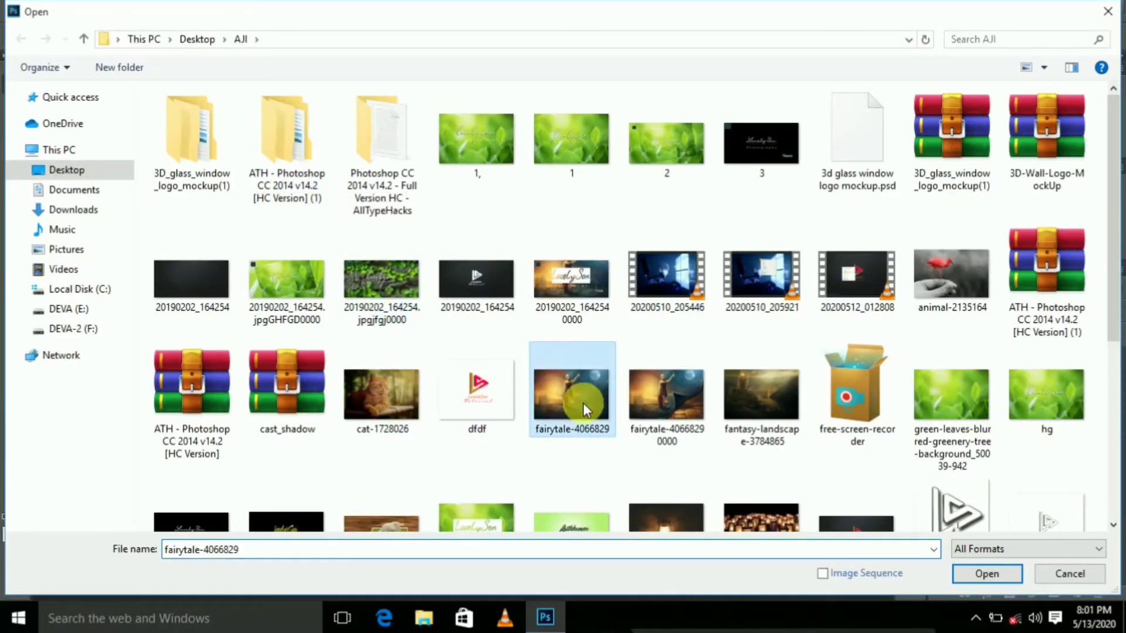
click(985, 579)
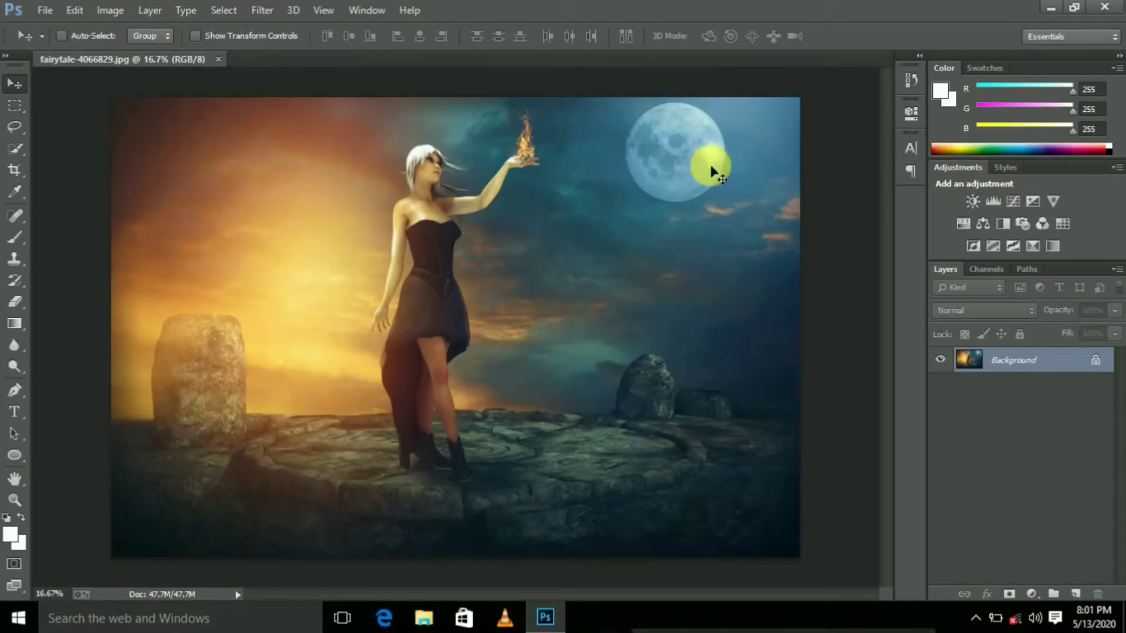
Step: Convert the Background to Layer 0 and enable Inner Glow in its Blending Options
click(1096, 363)
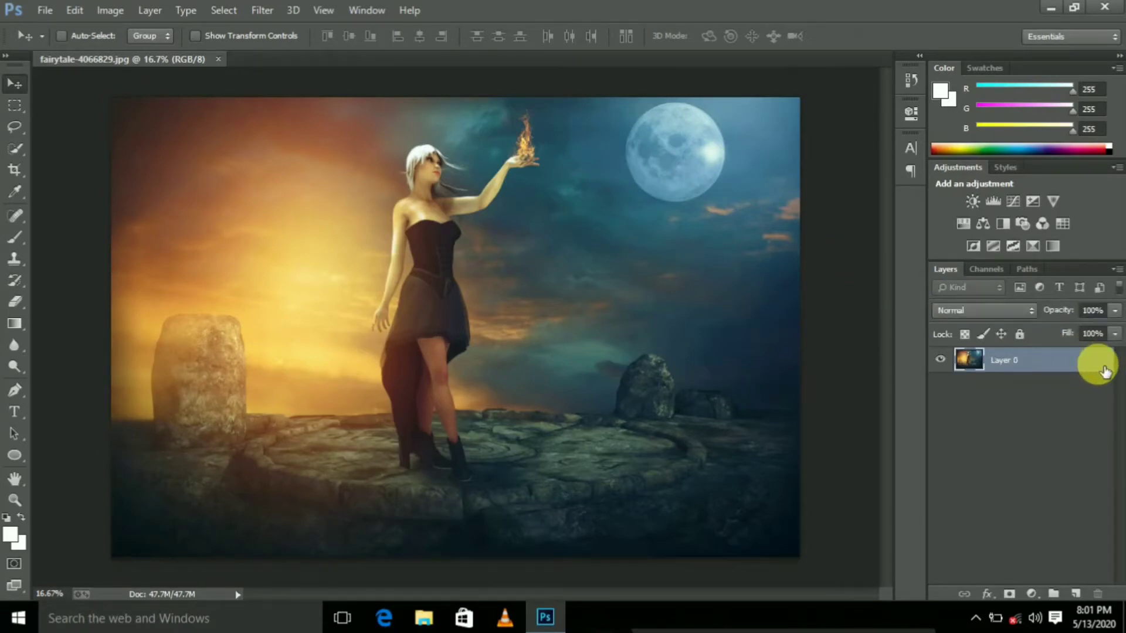
right_click(1014, 368)
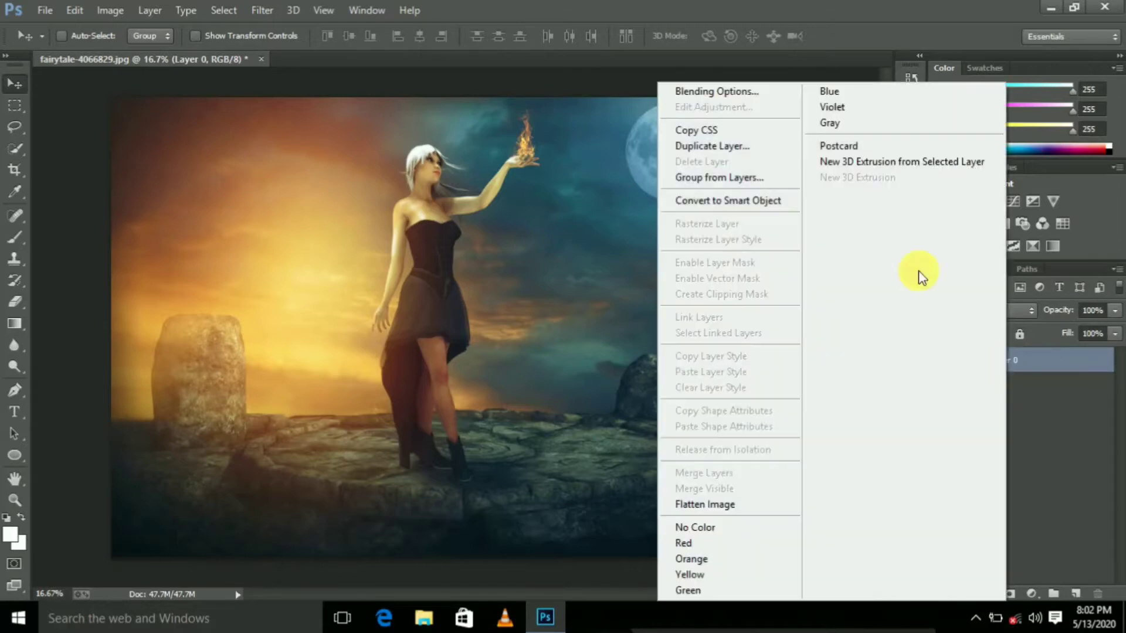
click(731, 97)
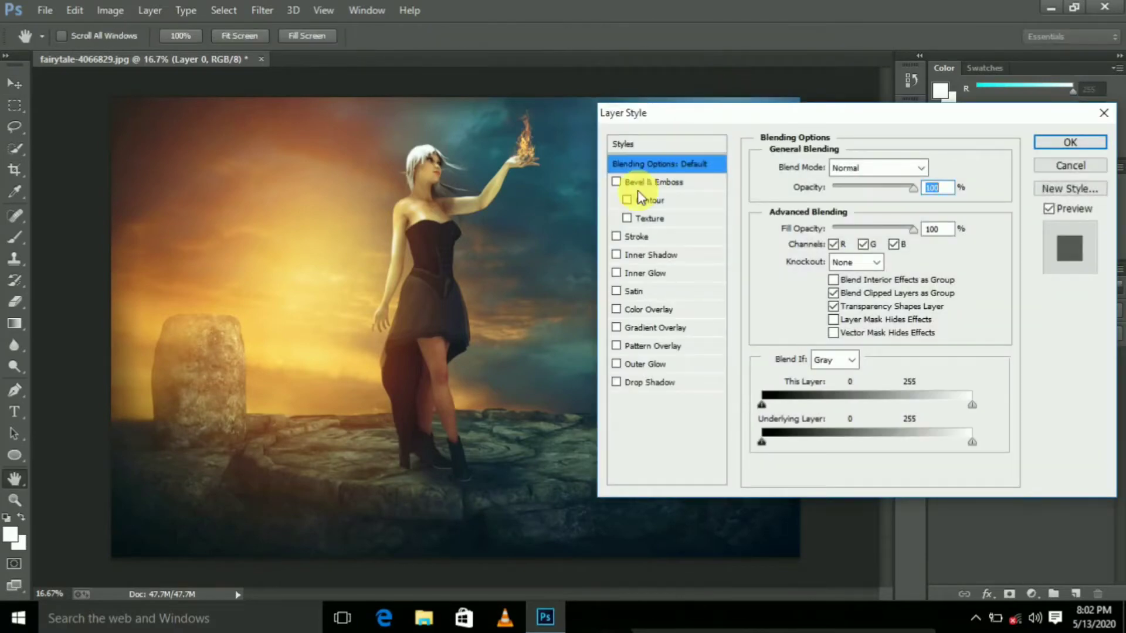
click(634, 275)
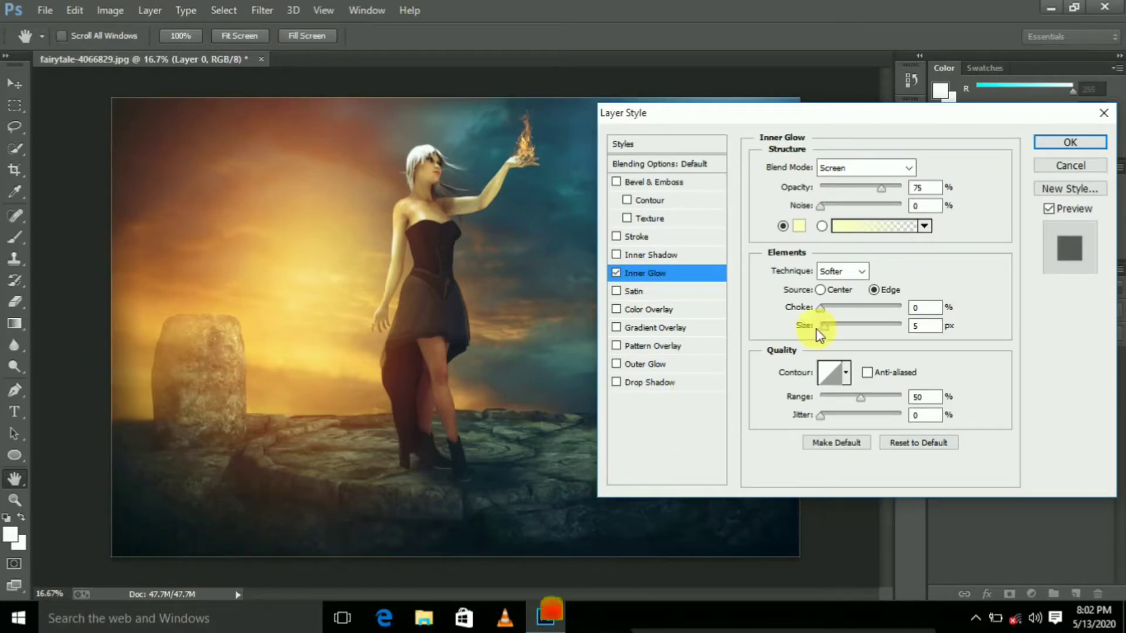
Step: Change the Inner Glow gradient's left colour stop to pure white (ffffff)
click(871, 226)
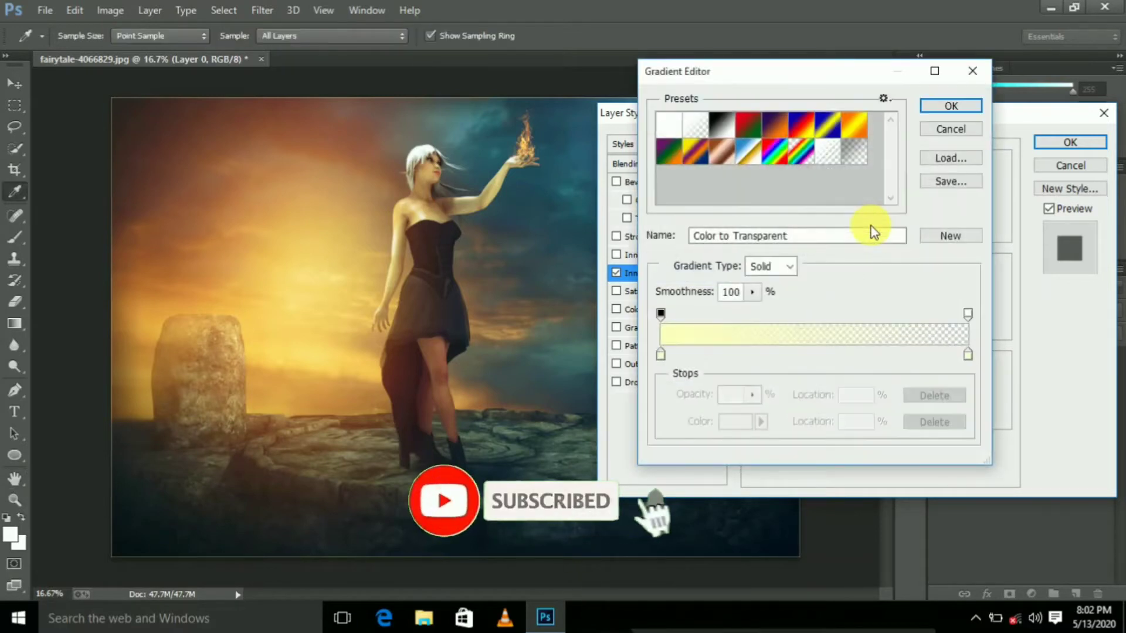
click(661, 353)
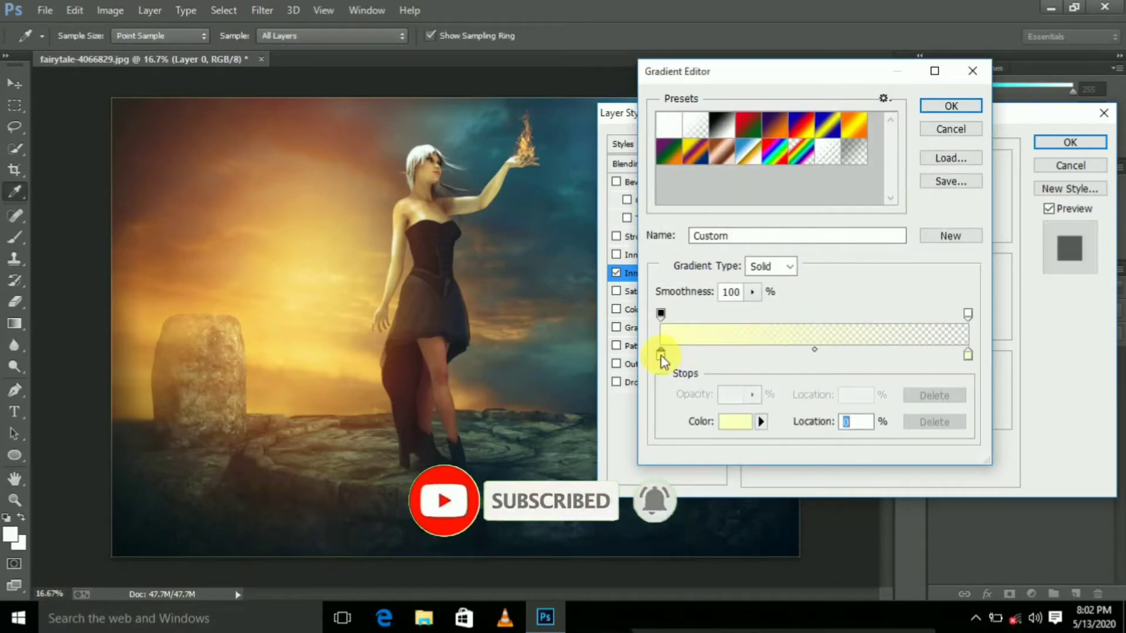
click(740, 420)
drag(701, 264, 561, 159)
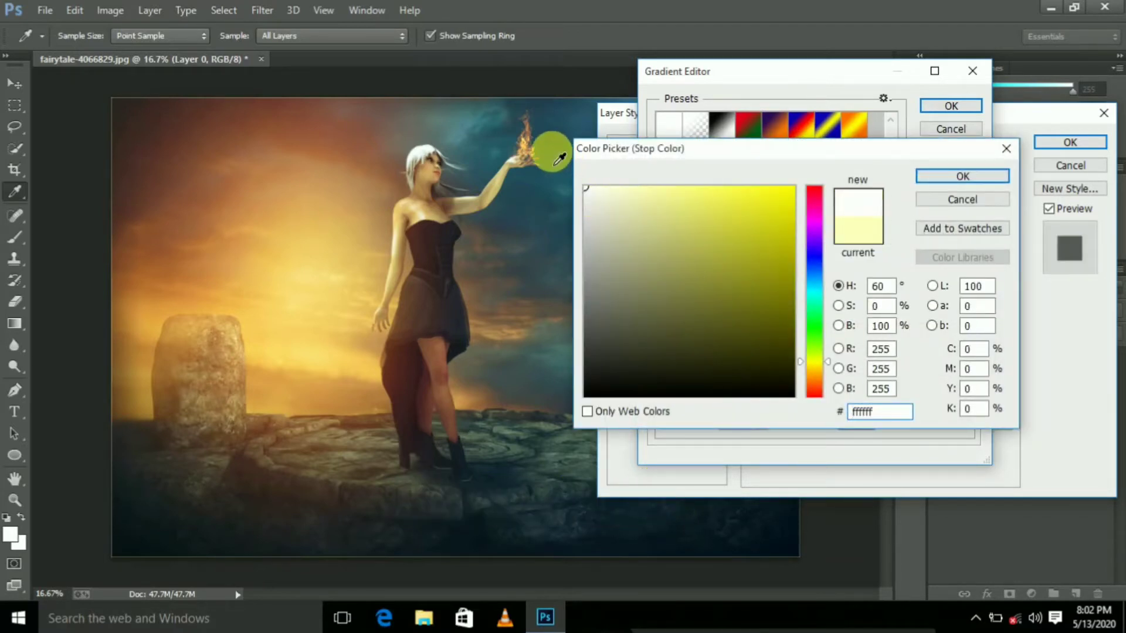
click(951, 177)
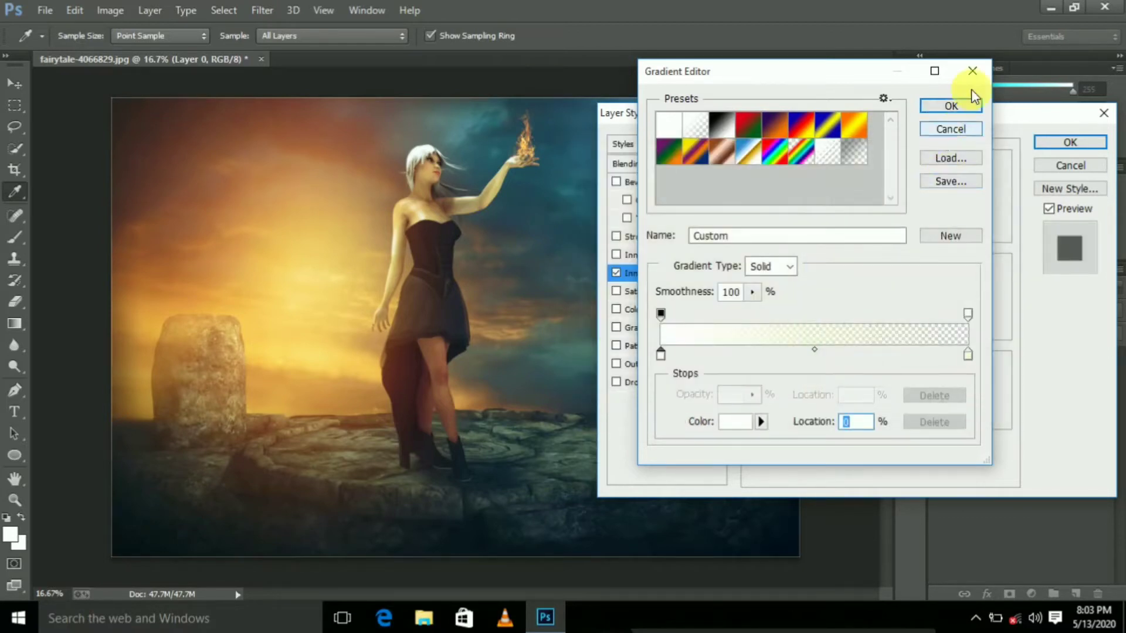
click(952, 106)
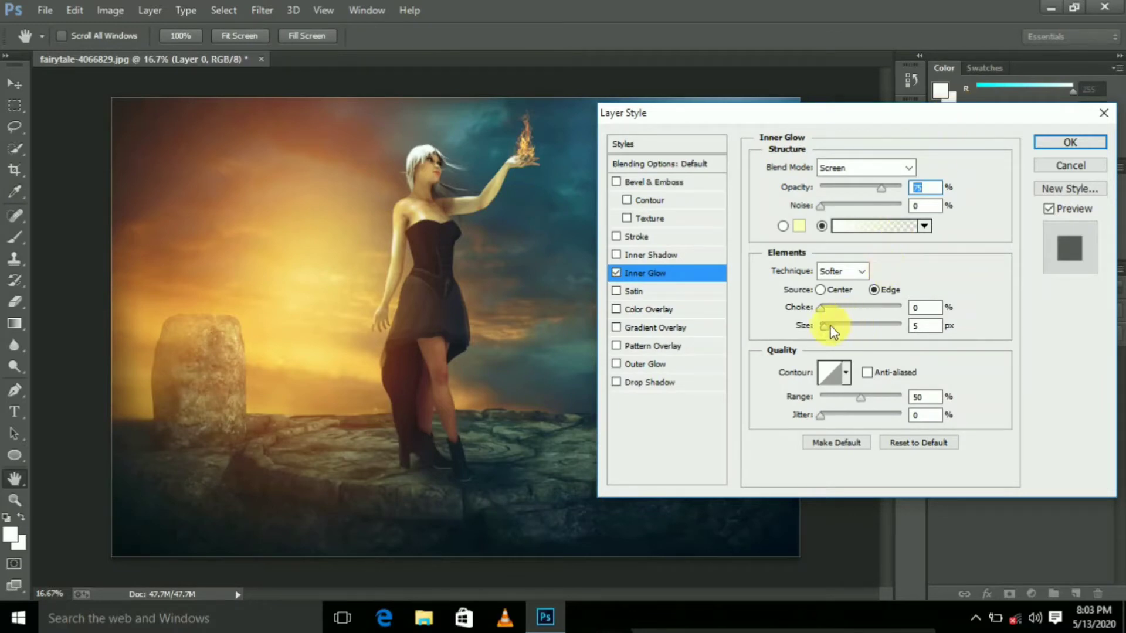
Step: Set the Inner Glow size to 50 px and apply the layer style
drag(824, 329, 846, 330)
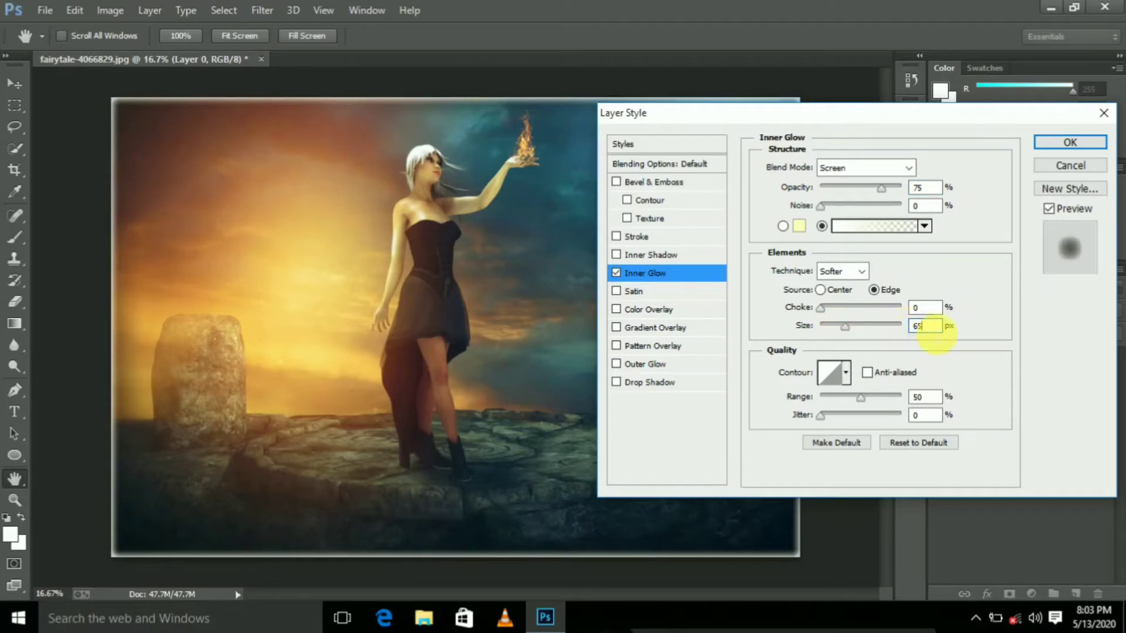
key(BackSpace)
text(0)
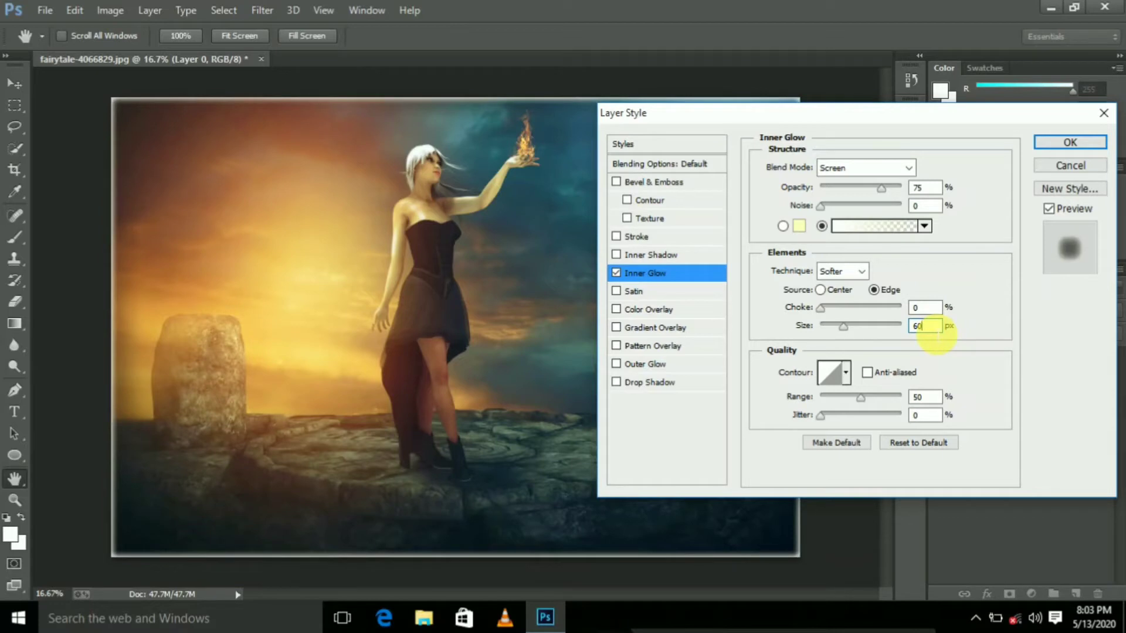
key(BackSpace)
key(BackSpace)
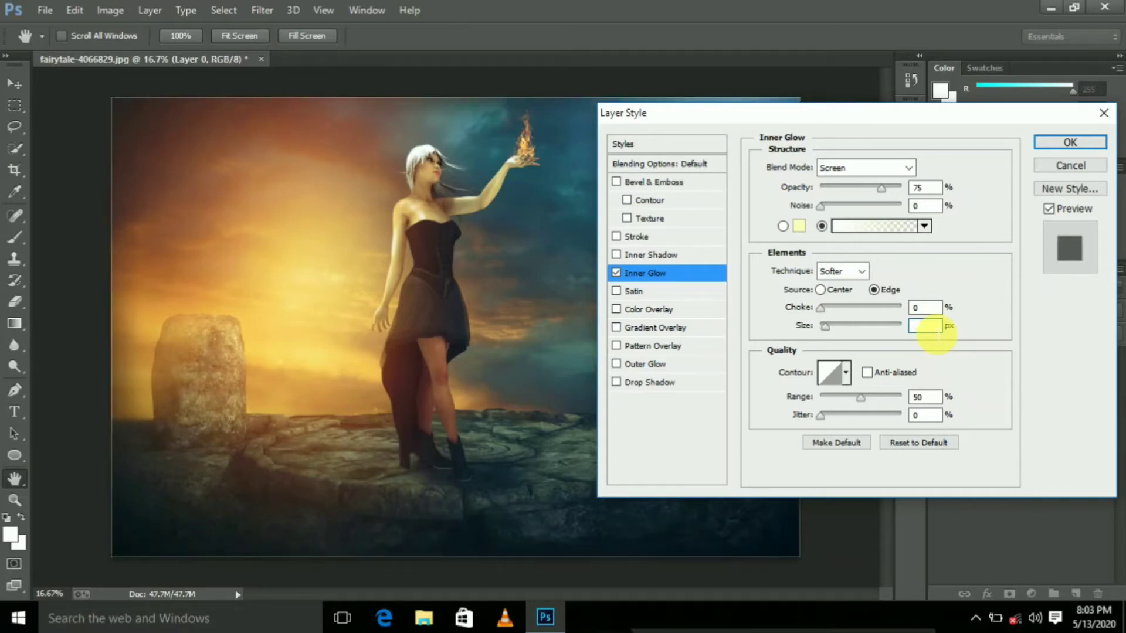
text(50)
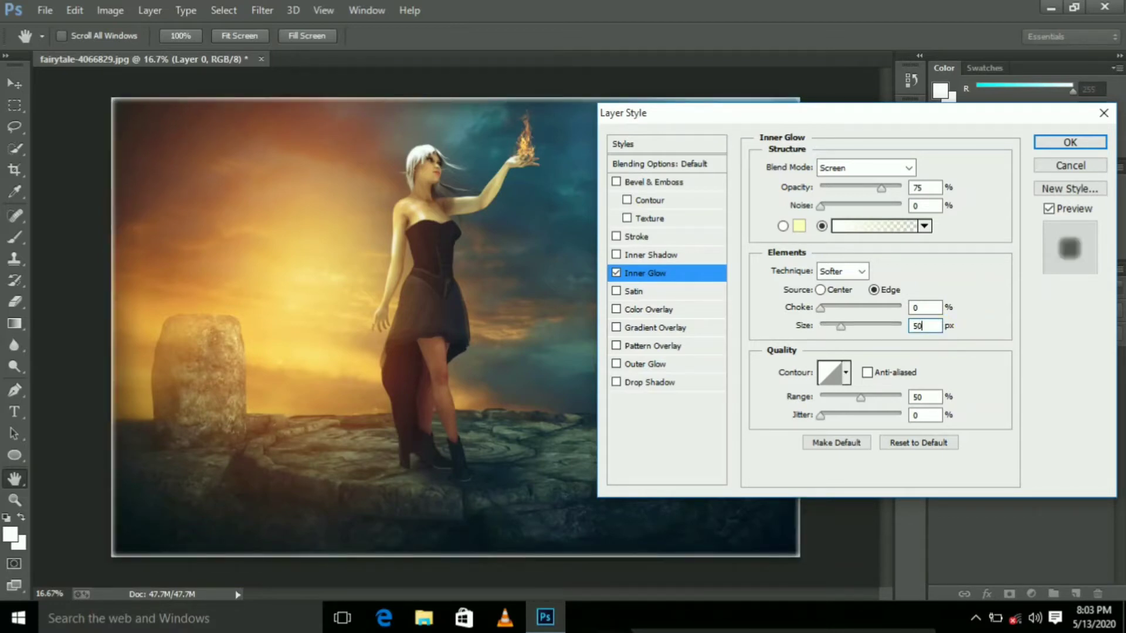
click(1063, 146)
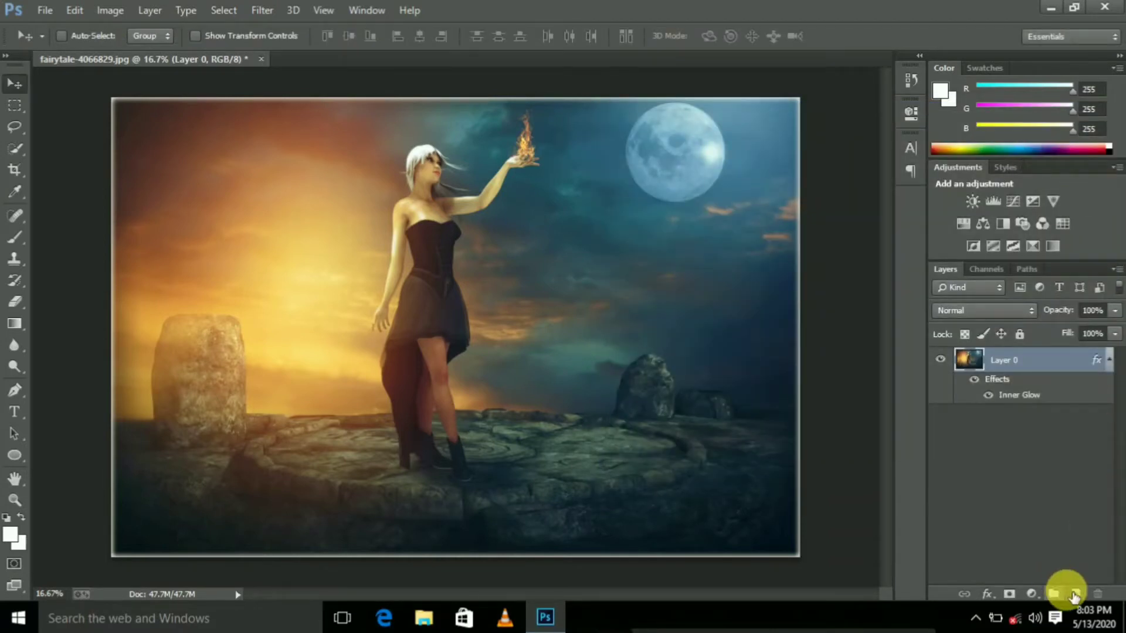
Step: Add an empty layer and Merge Visible into Layer 1, then toggle its visibility to check
click(1077, 594)
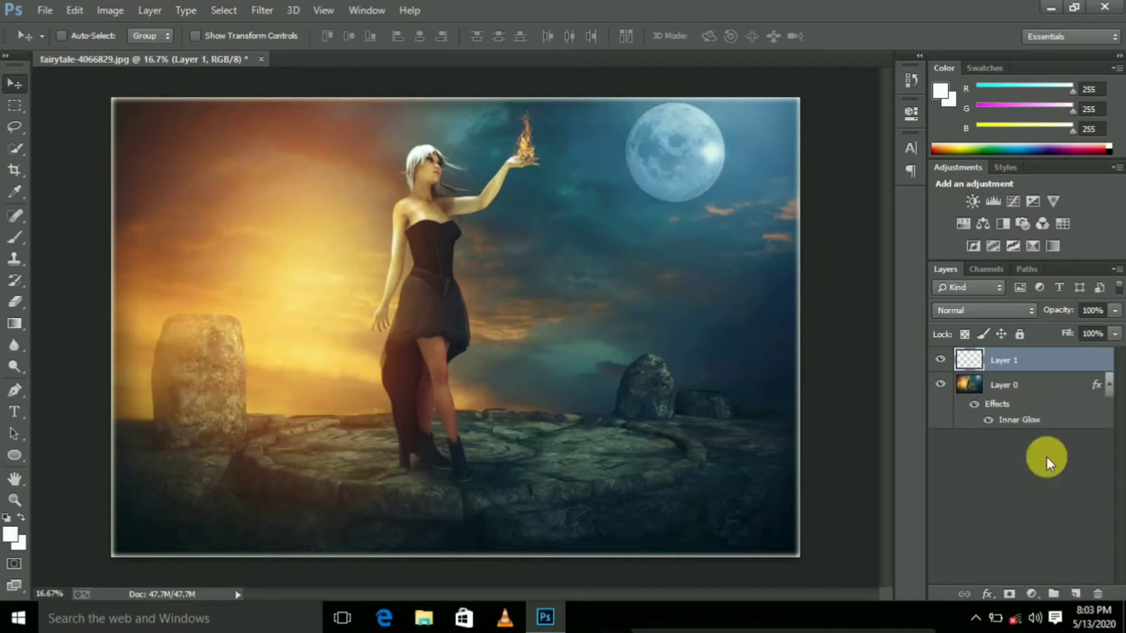
click(1003, 364)
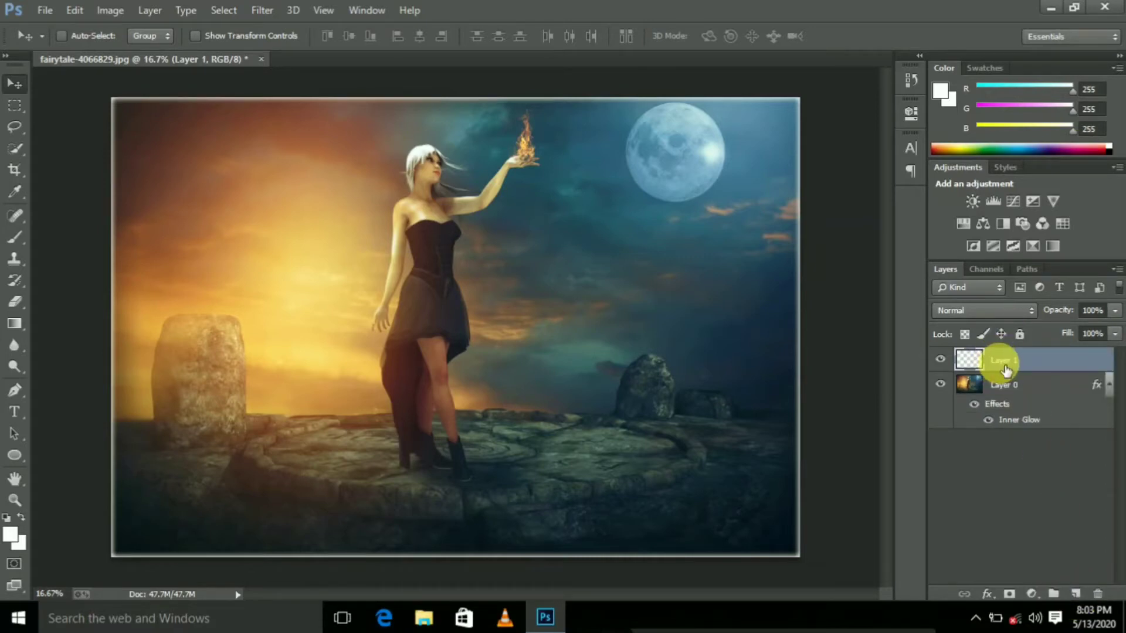
right_click(1000, 365)
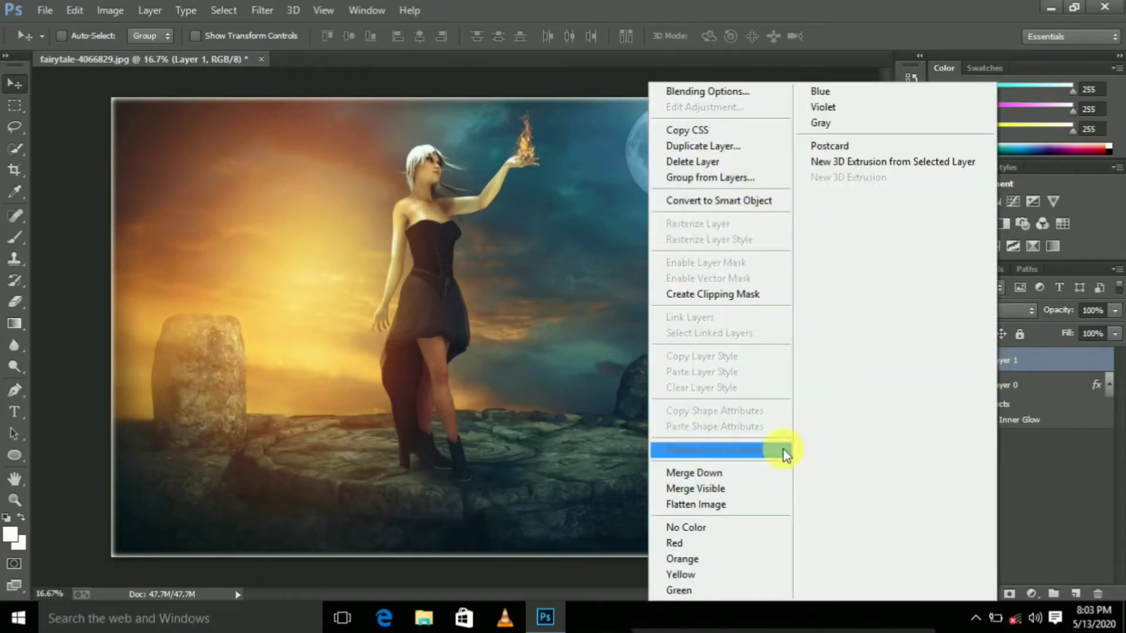
click(713, 492)
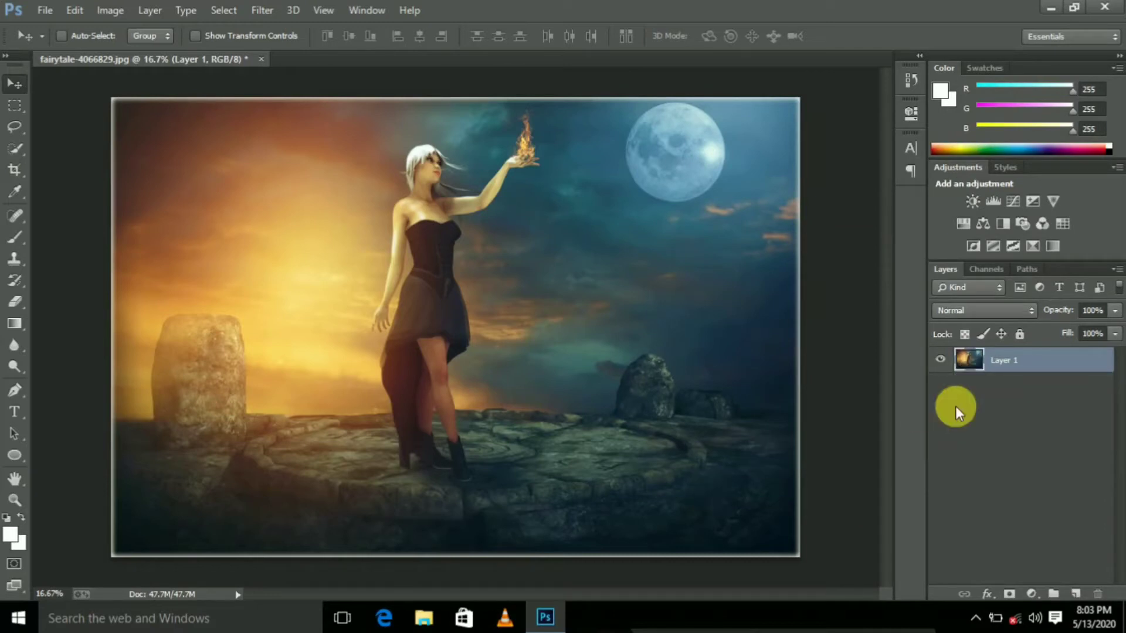
click(941, 361)
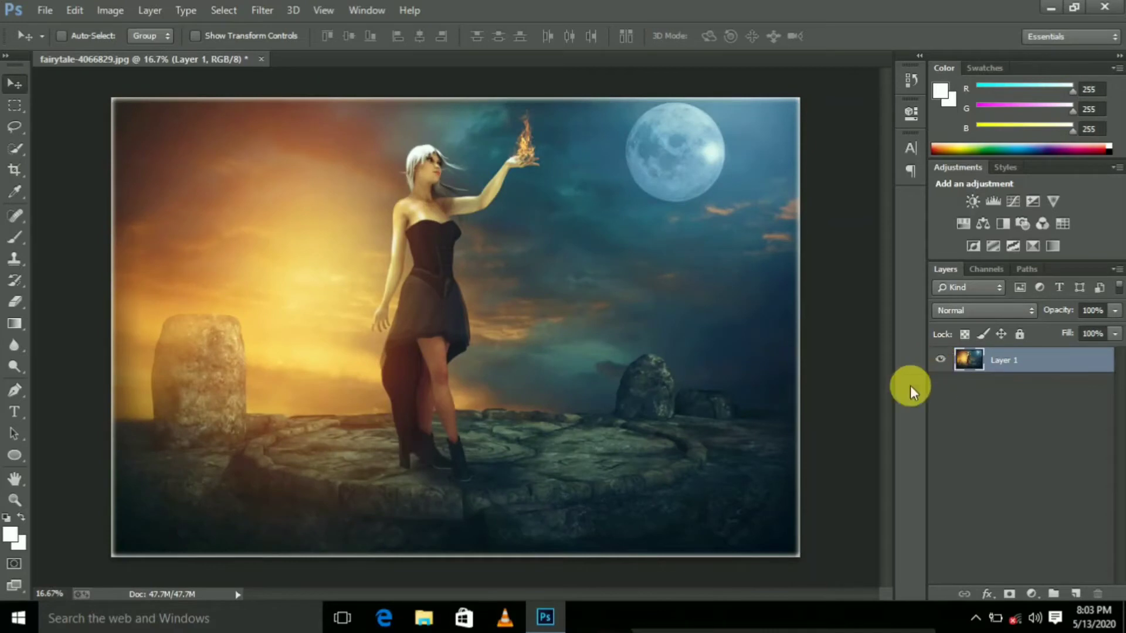
Step: Warp Layer 1 with Edit > Transform > Warp, curling the bottom-right corner up like a page
click(74, 12)
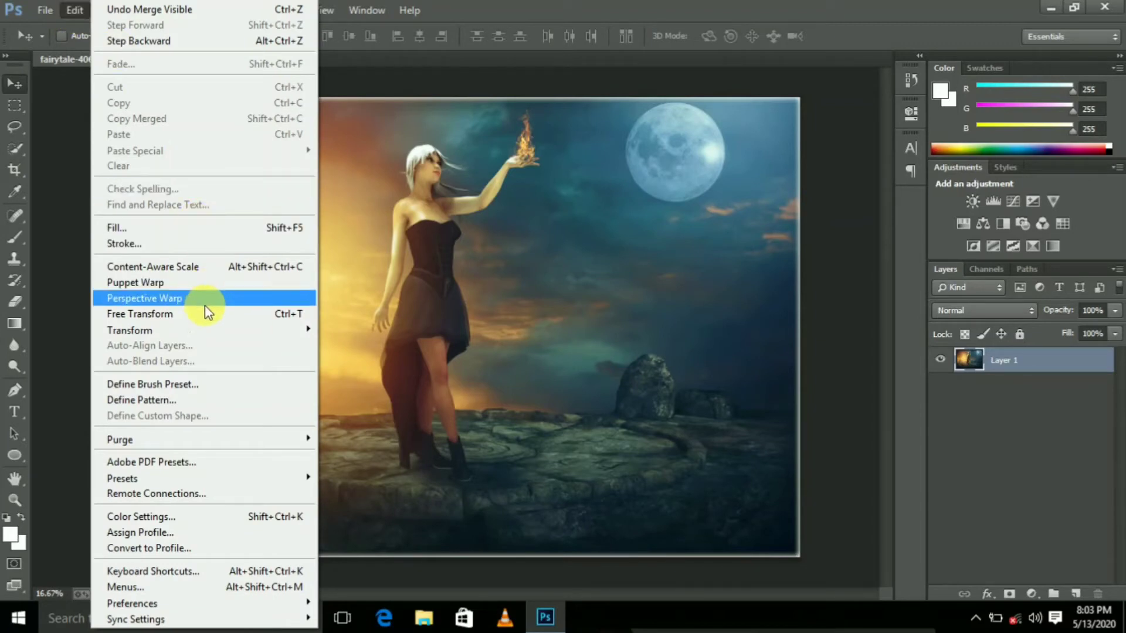
mouse_move(203, 329)
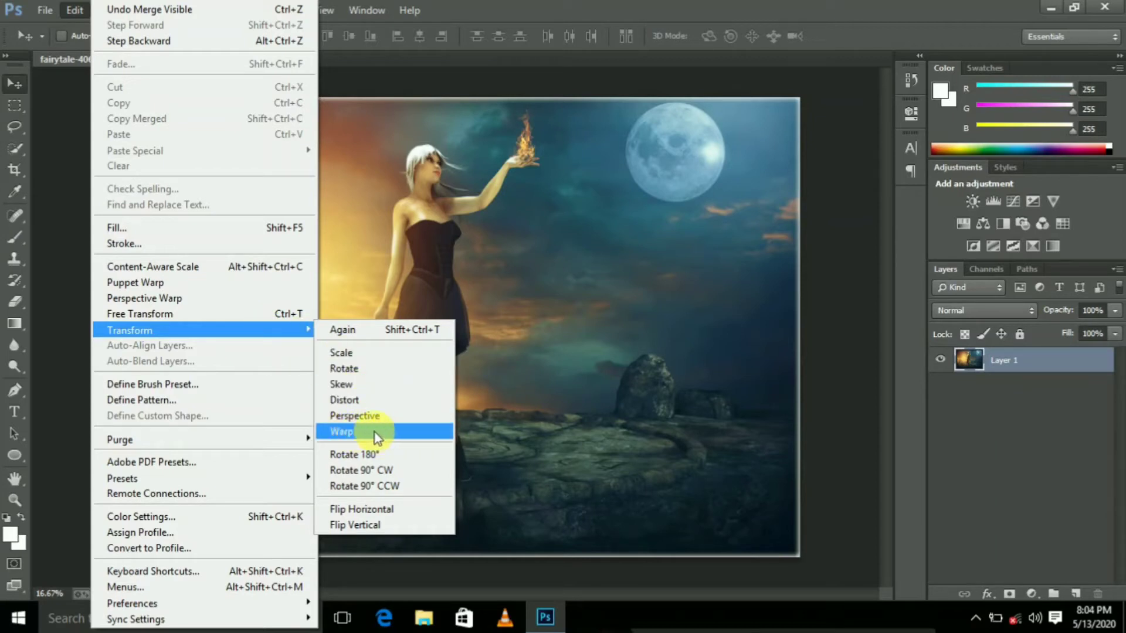
click(370, 432)
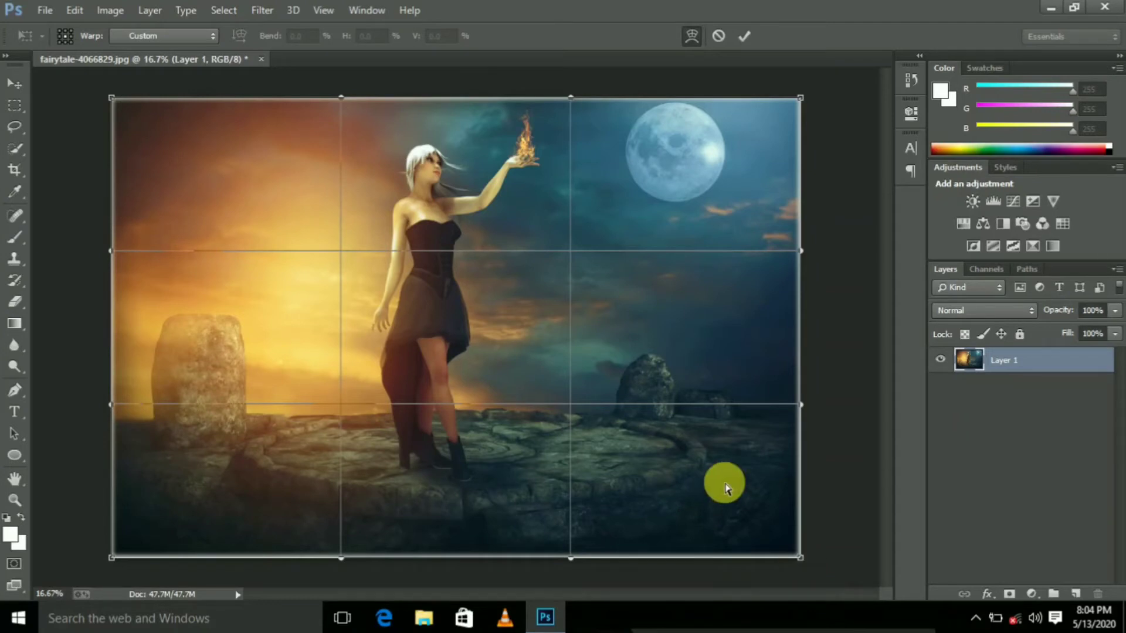
drag(686, 460, 518, 314)
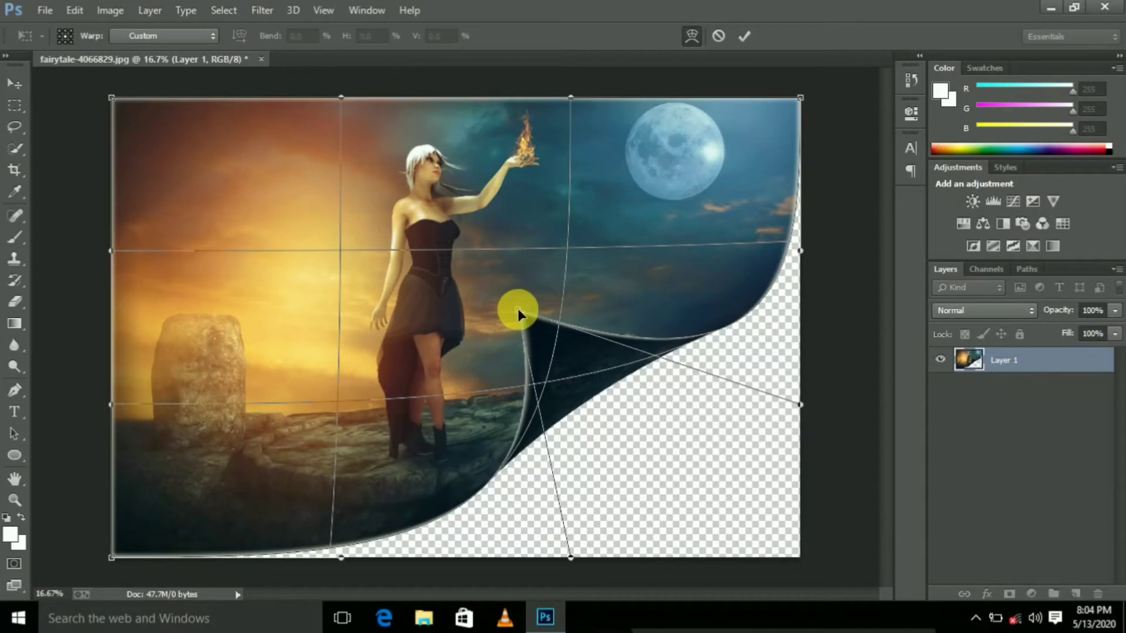
key(ctrl+minus)
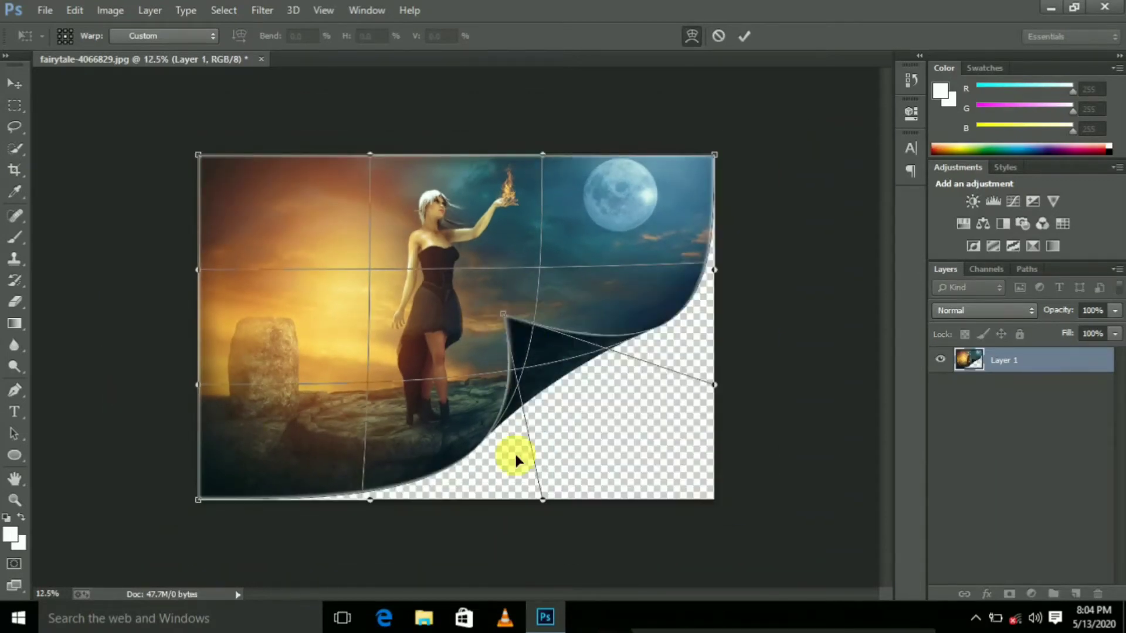
drag(545, 505, 555, 526)
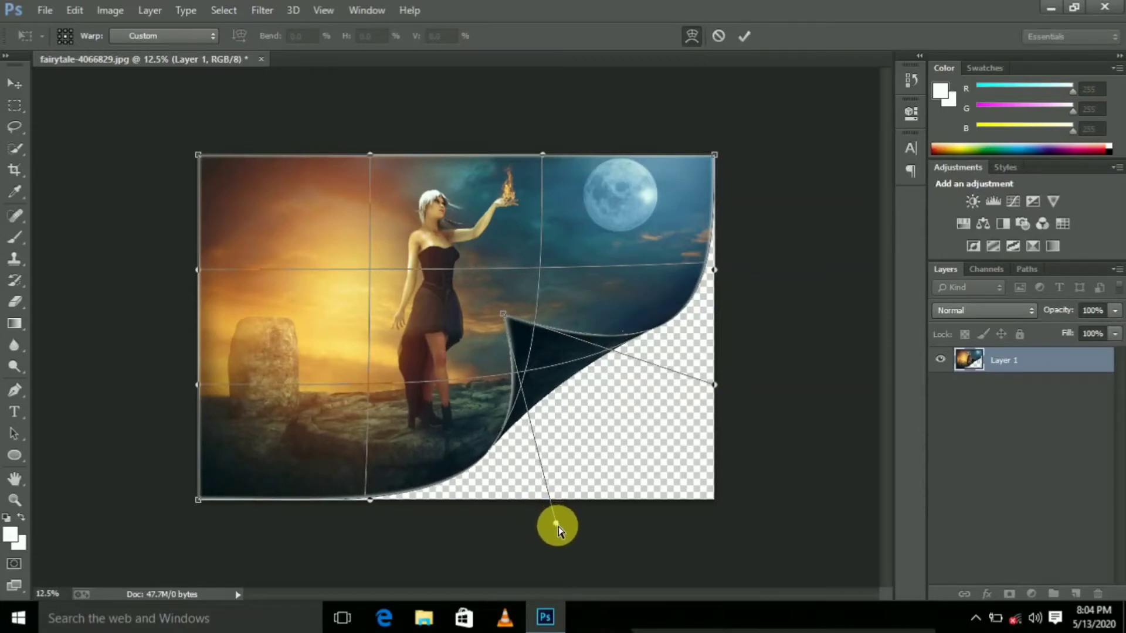
drag(555, 526, 562, 532)
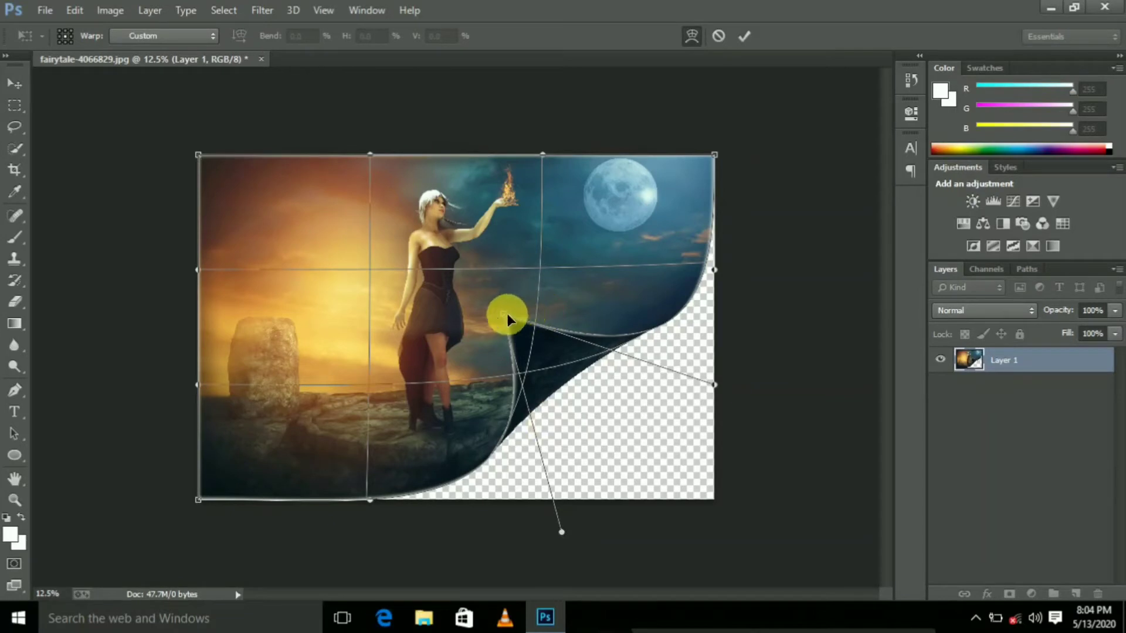
drag(507, 314, 509, 308)
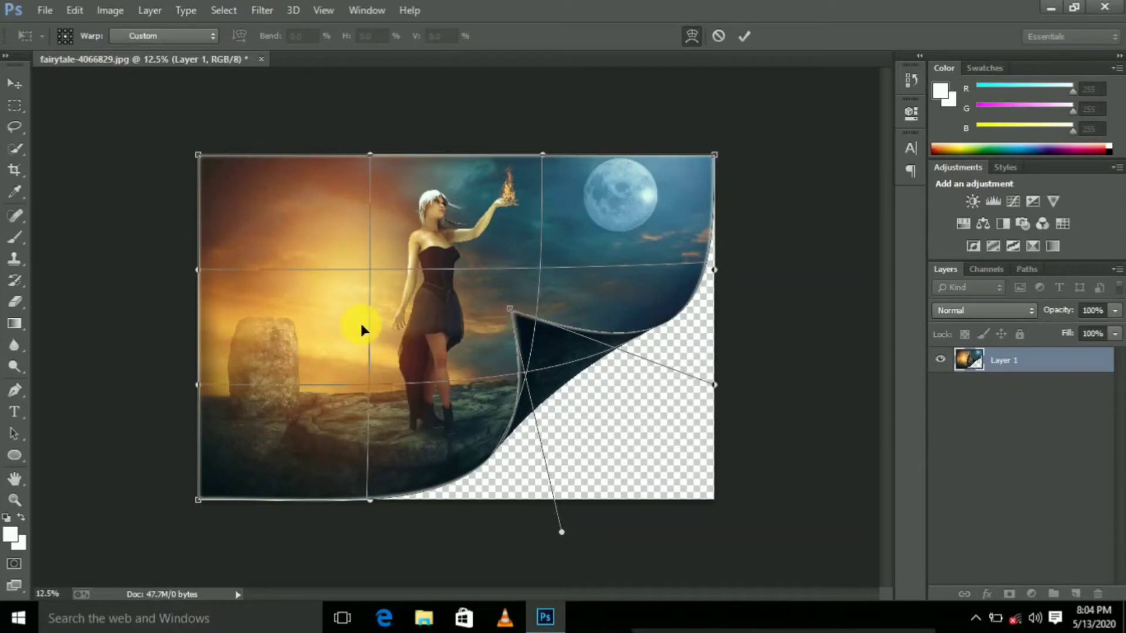
click(17, 85)
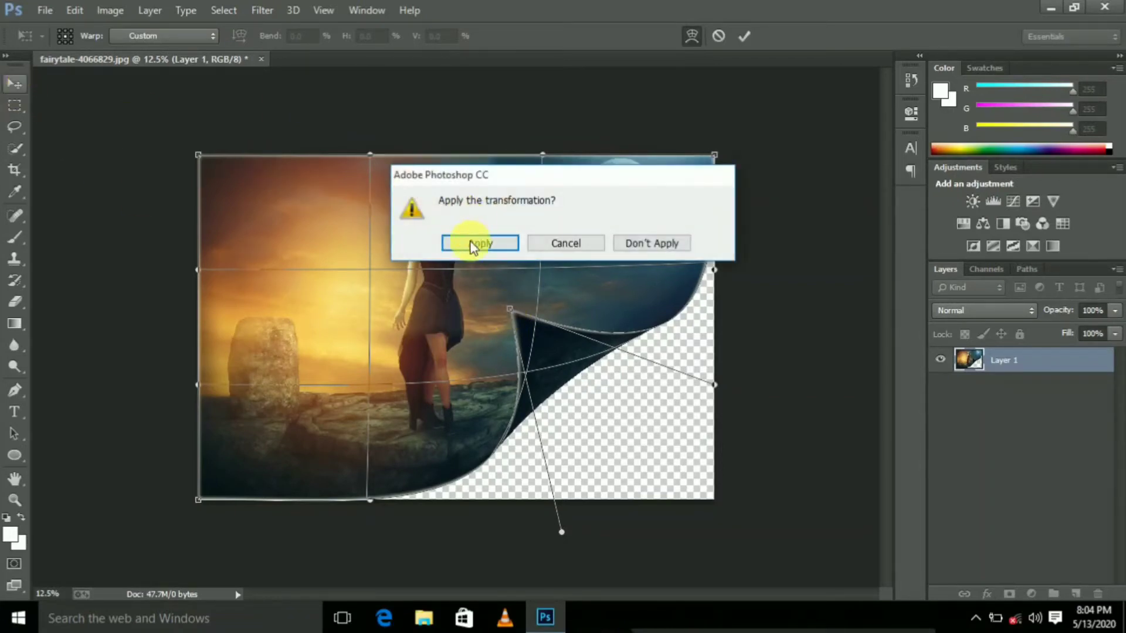
click(479, 244)
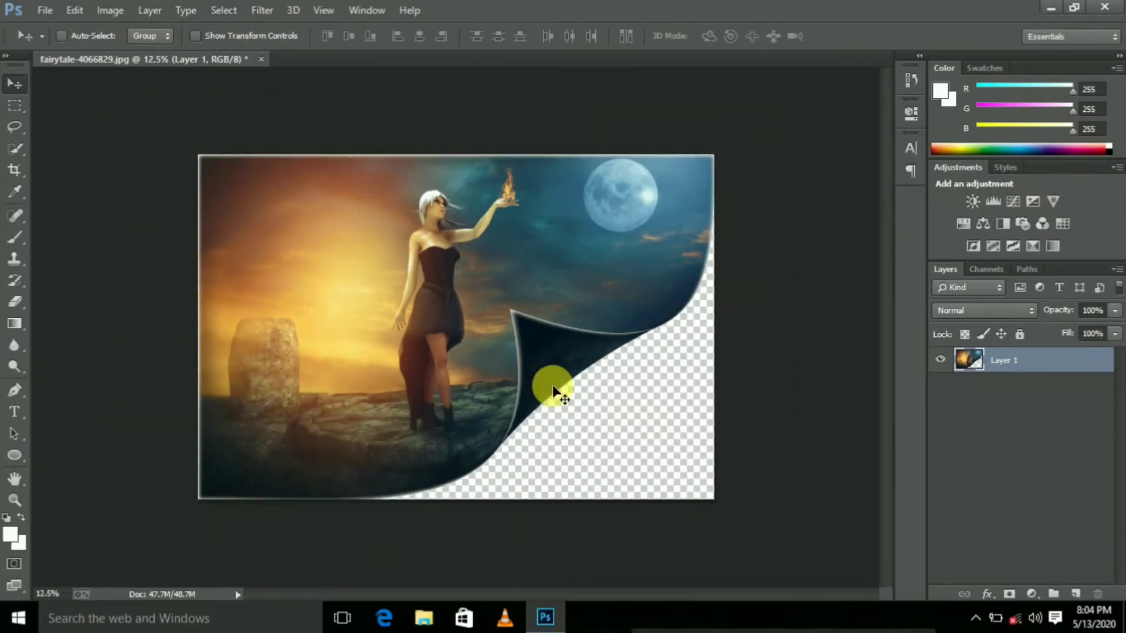
Step: Open lamp-2903830.jpg via File > Open as a second document
click(45, 11)
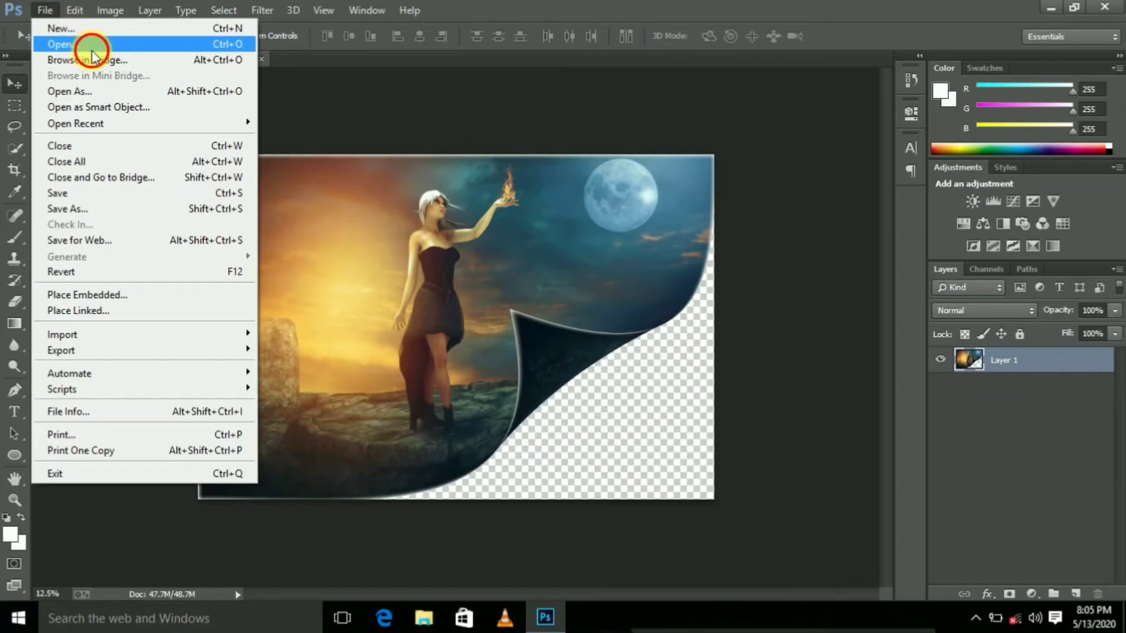
click(88, 43)
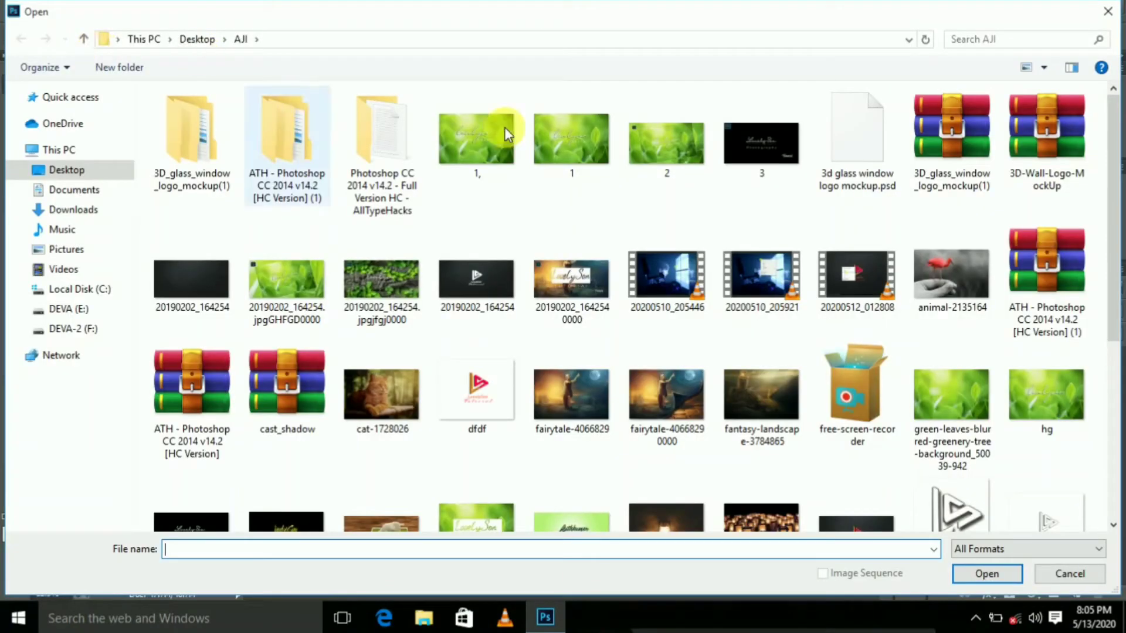
click(664, 515)
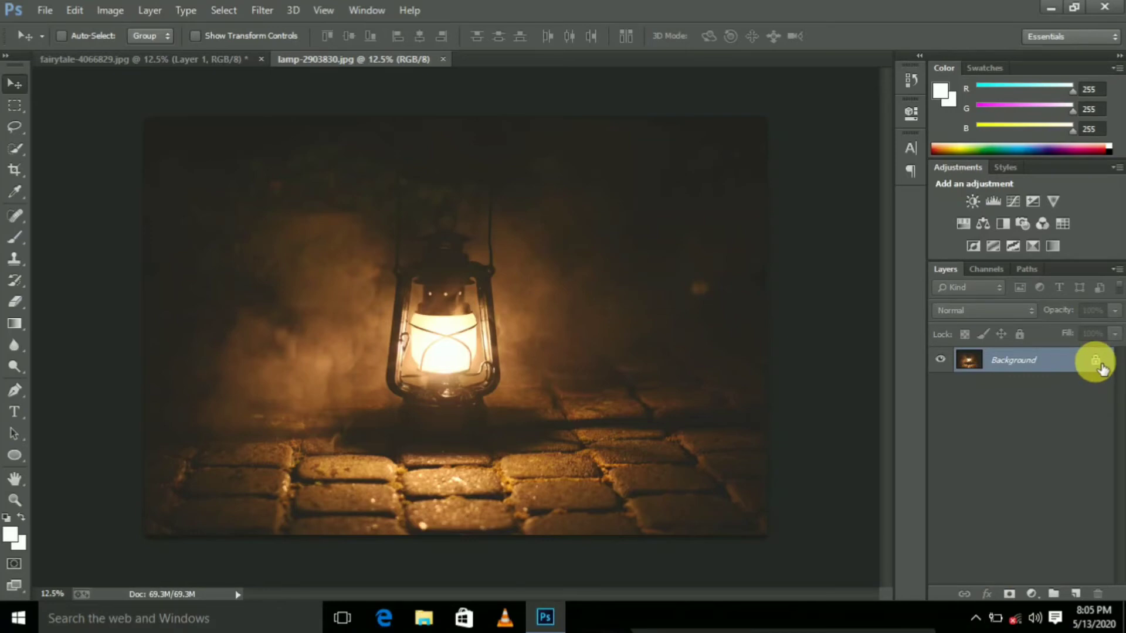
Step: Drag the lamp image into the fairytale document, place it below Layer 1, and nudge it up
click(1096, 361)
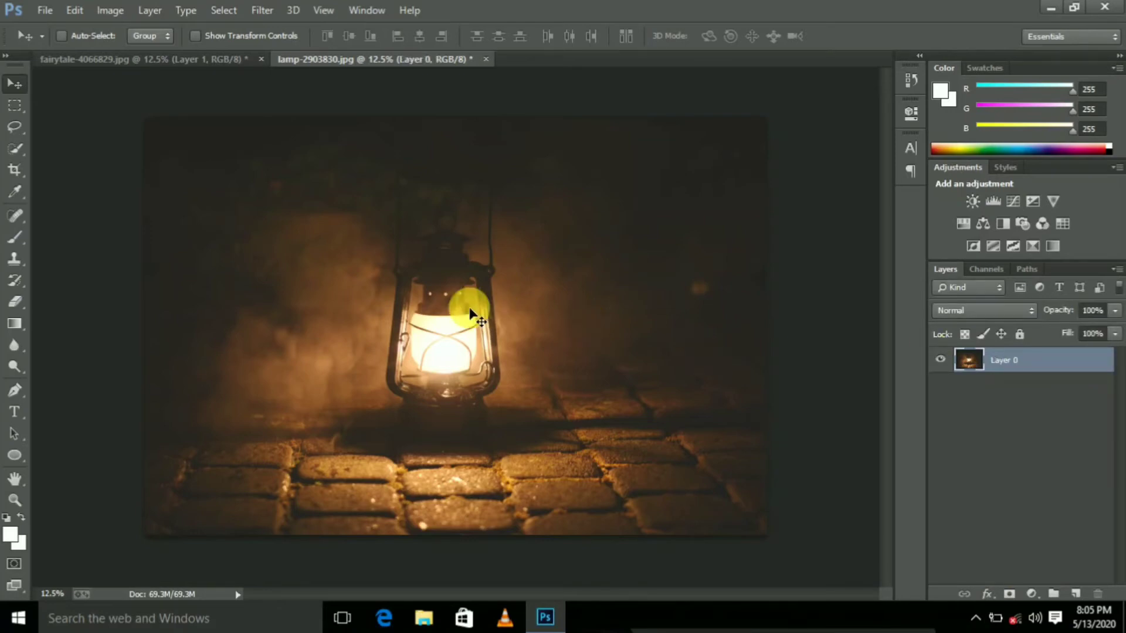
click(14, 84)
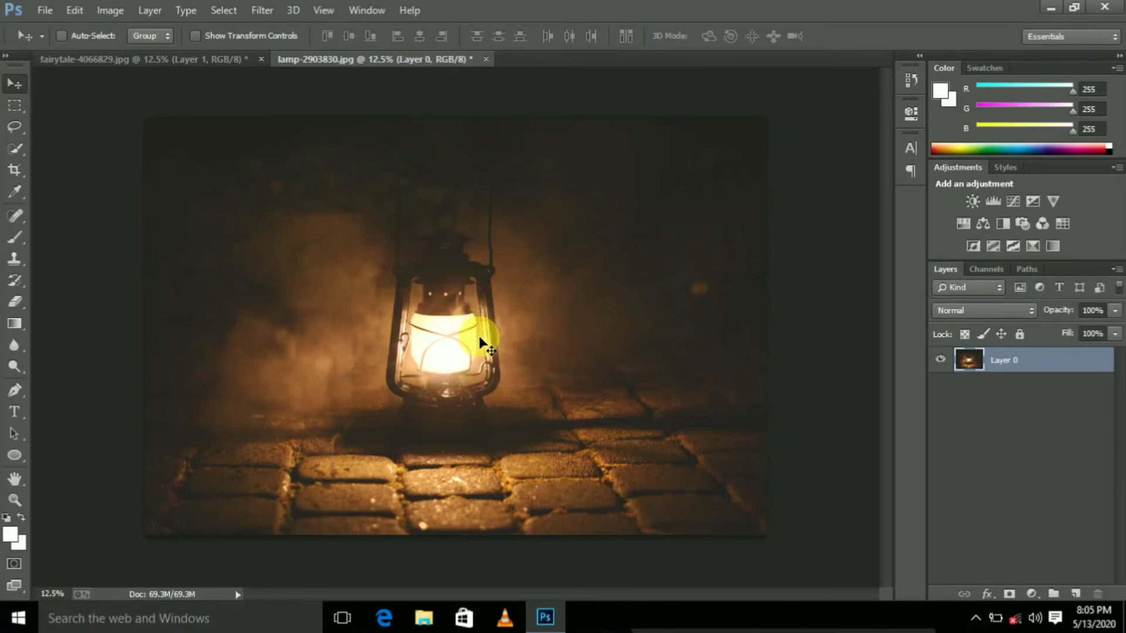
drag(480, 342, 167, 69)
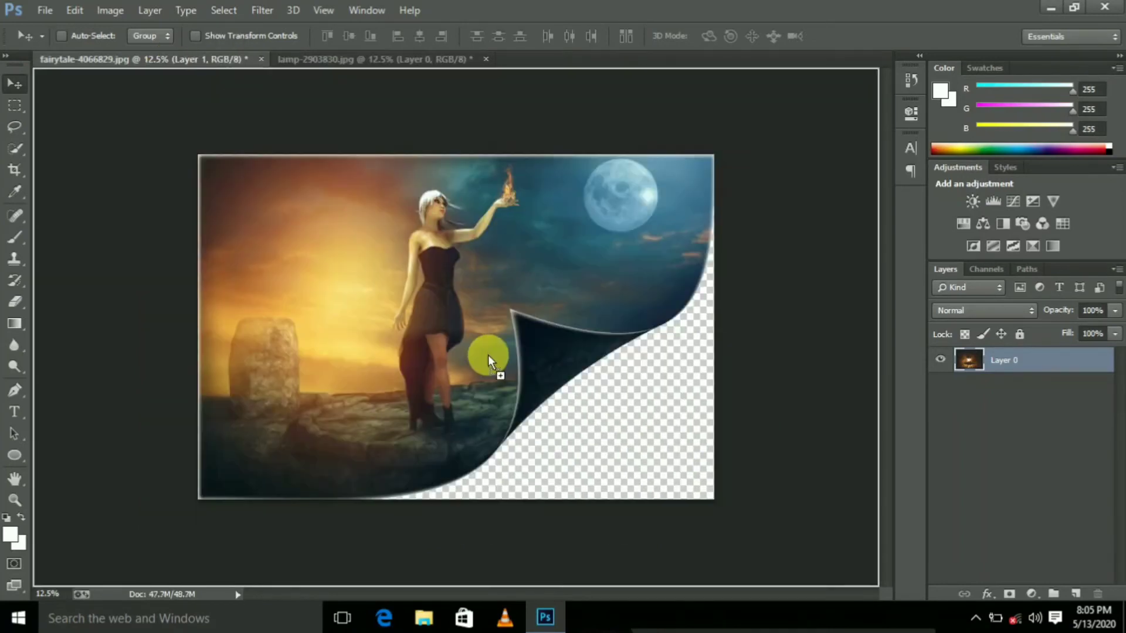
mouse_move(167, 69)
mouse_down()
mouse_move(491, 360)
mouse_move(533, 360)
mouse_up()
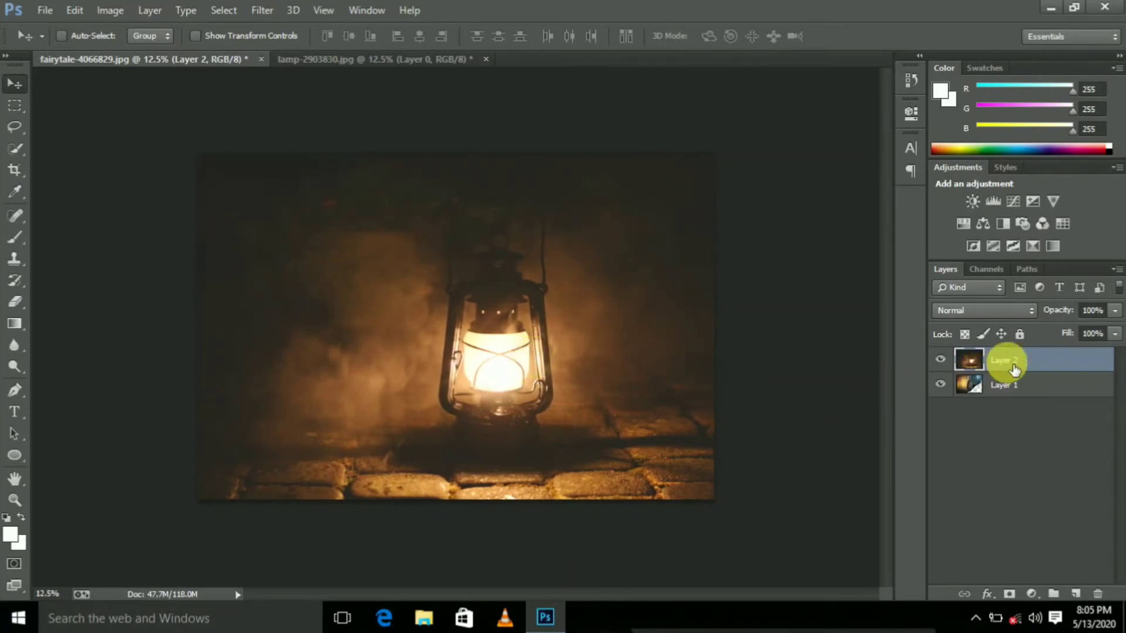
drag(1001, 361, 1018, 425)
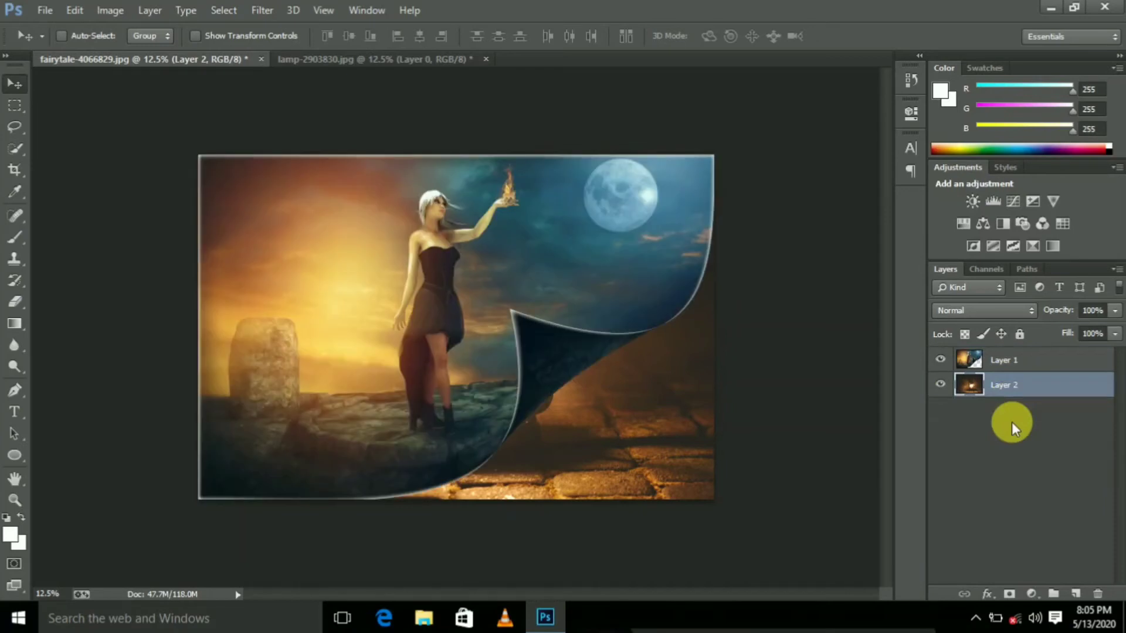
drag(628, 436, 631, 427)
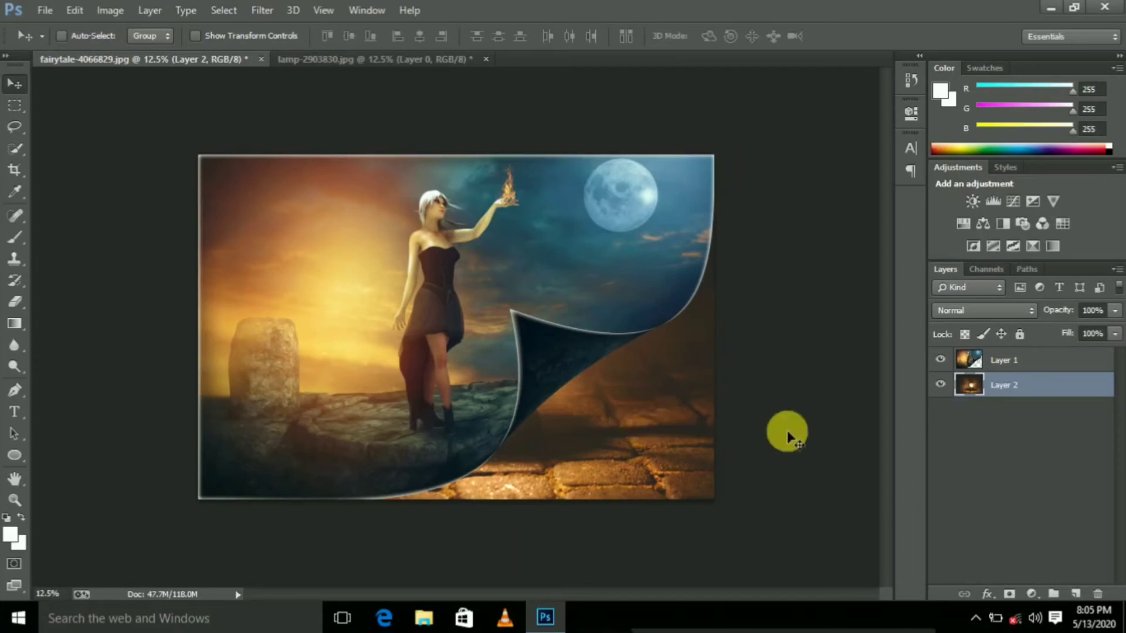
Step: In Layer 1's Blending Options, enable Drop Shadow with distance 20 px, spread 60%, size 220 px
click(1003, 361)
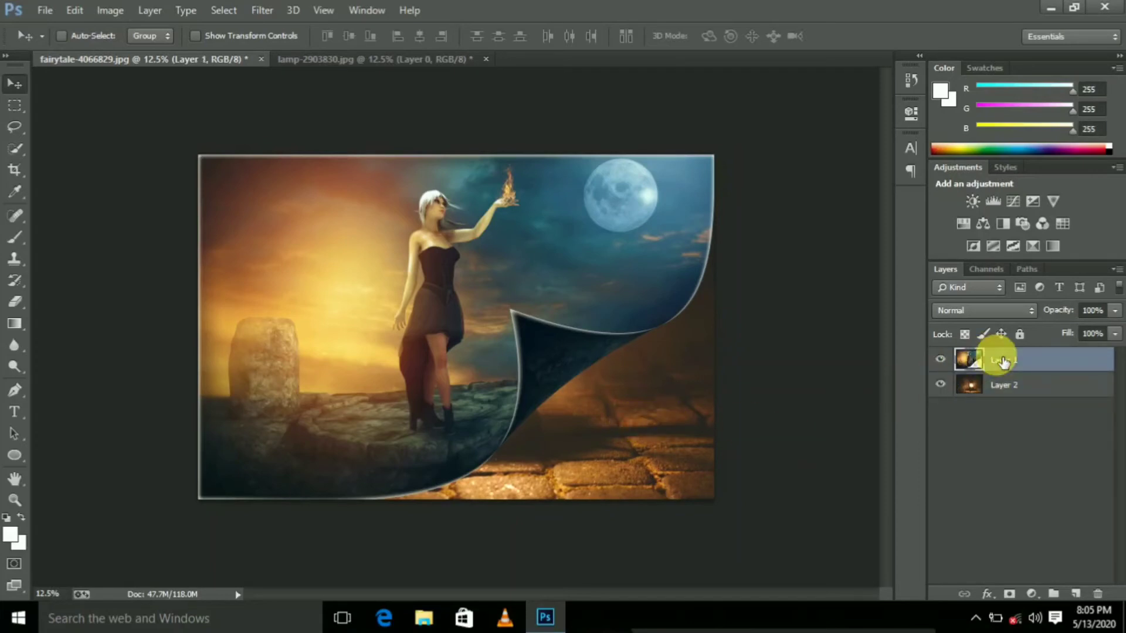
right_click(1000, 361)
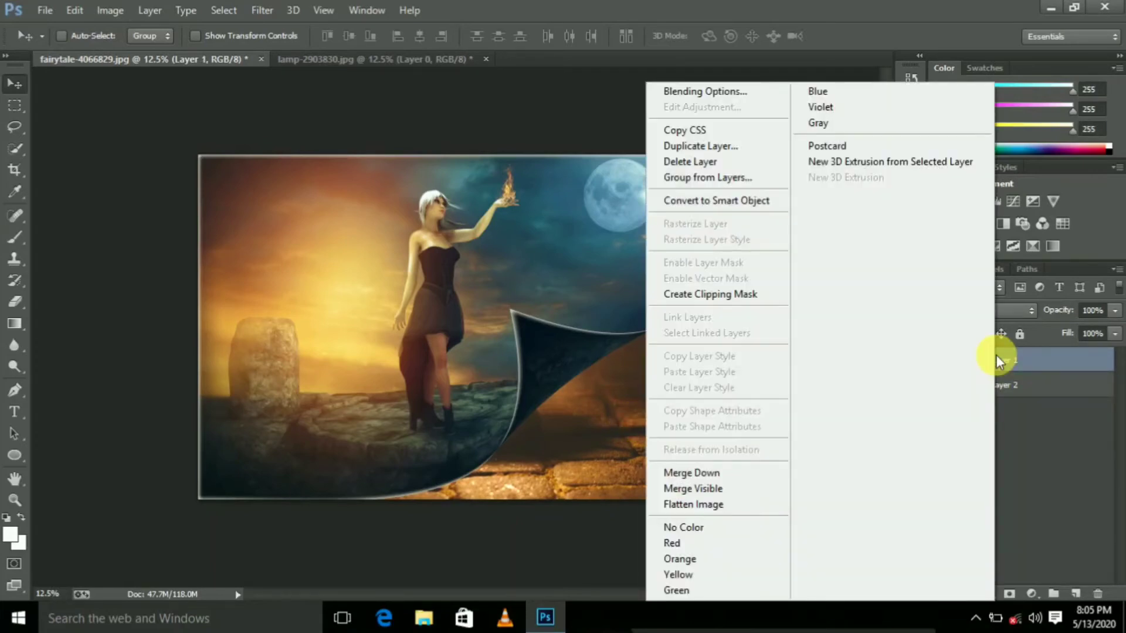
click(696, 93)
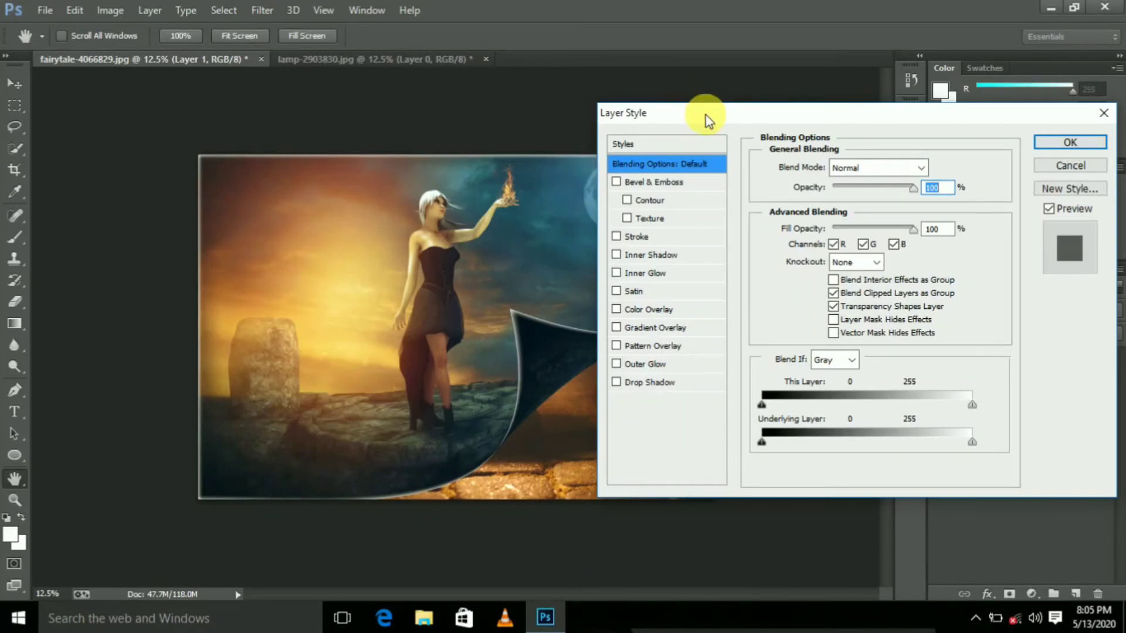
drag(709, 121, 732, 92)
click(655, 355)
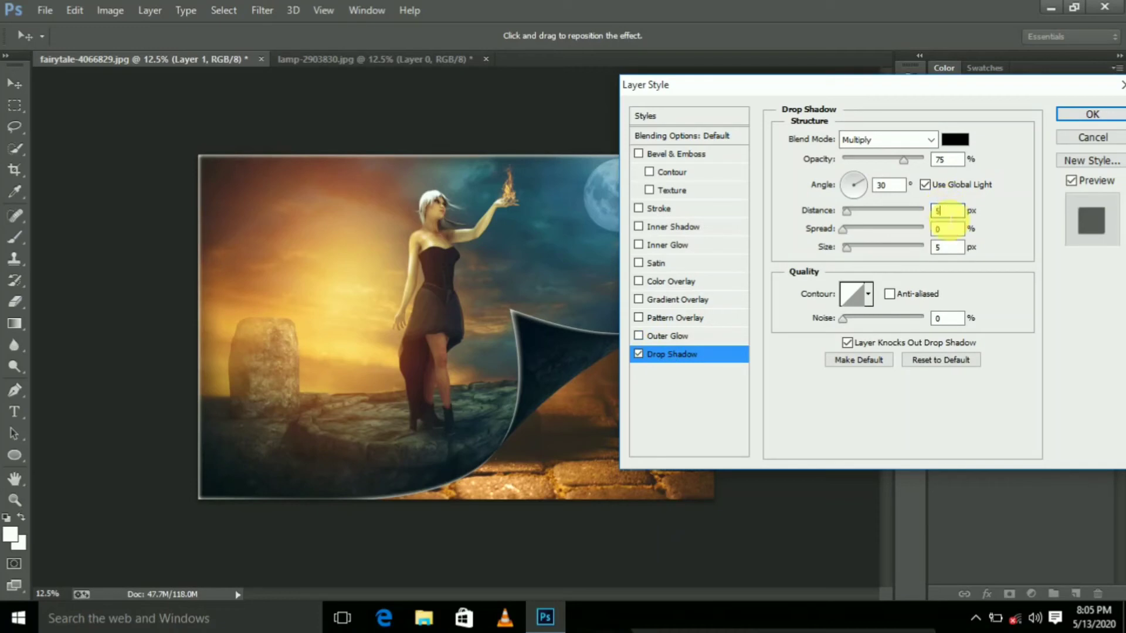
text(20)
click(948, 230)
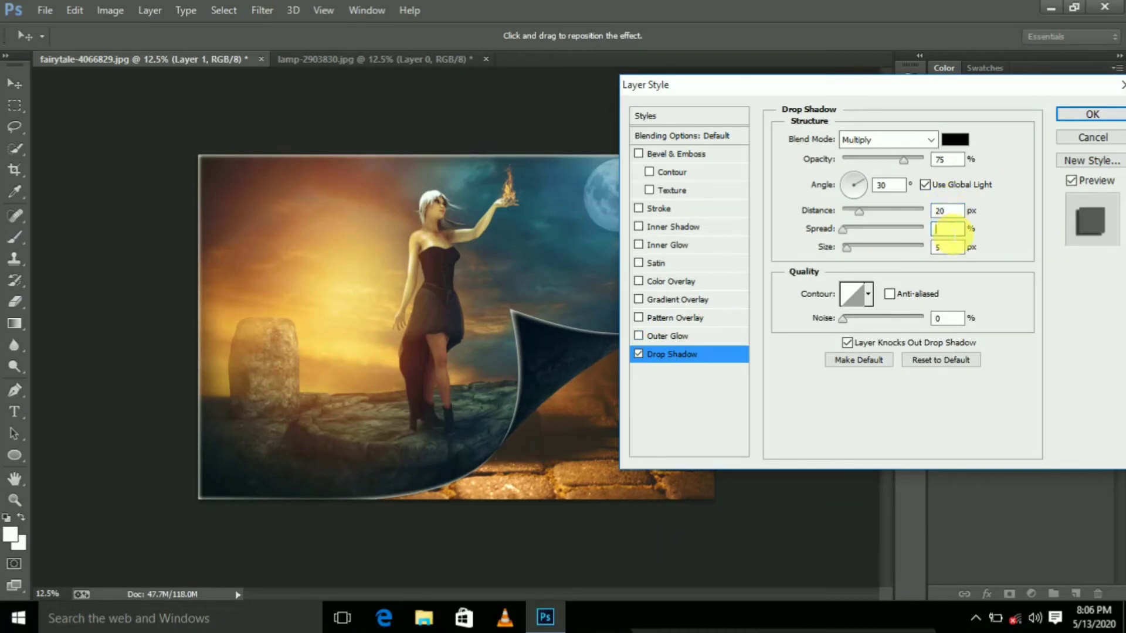
text(60)
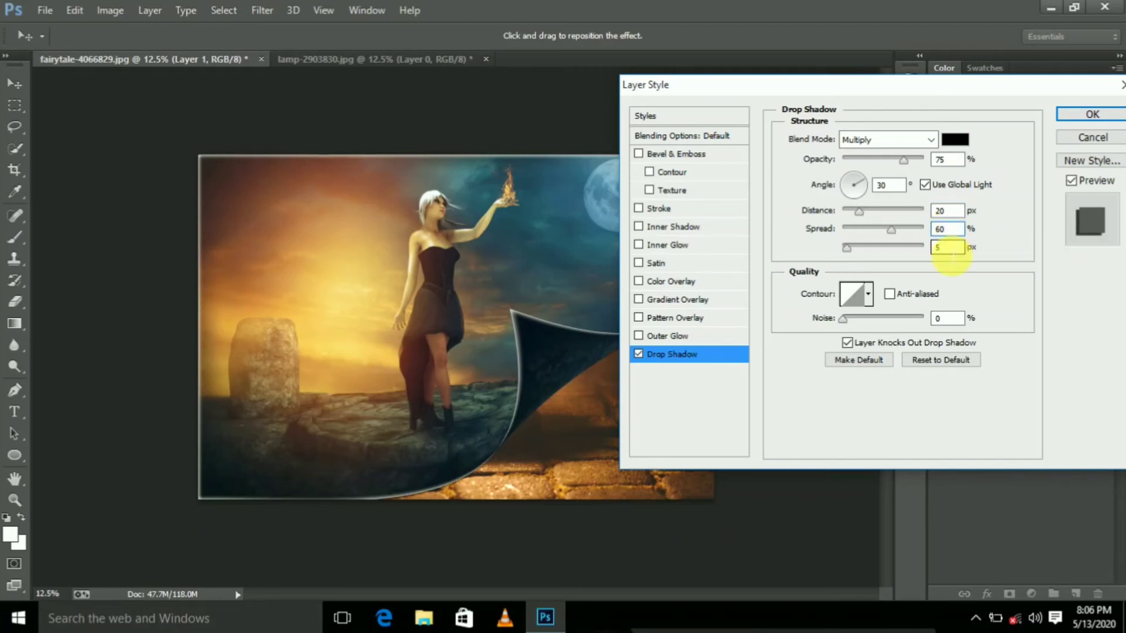
text(220)
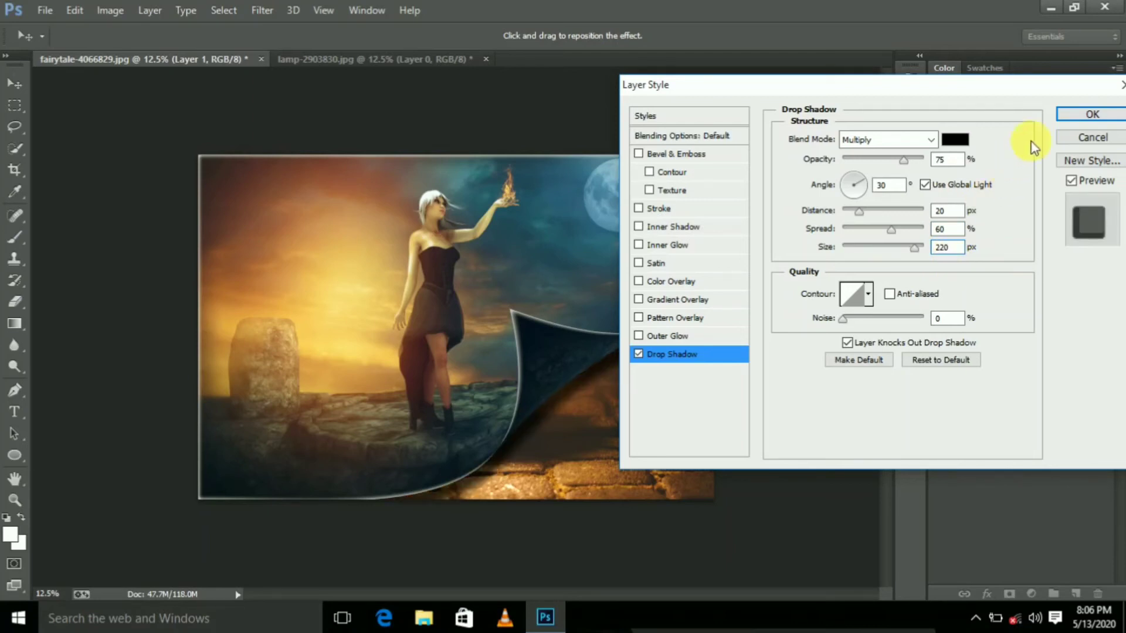
click(1081, 117)
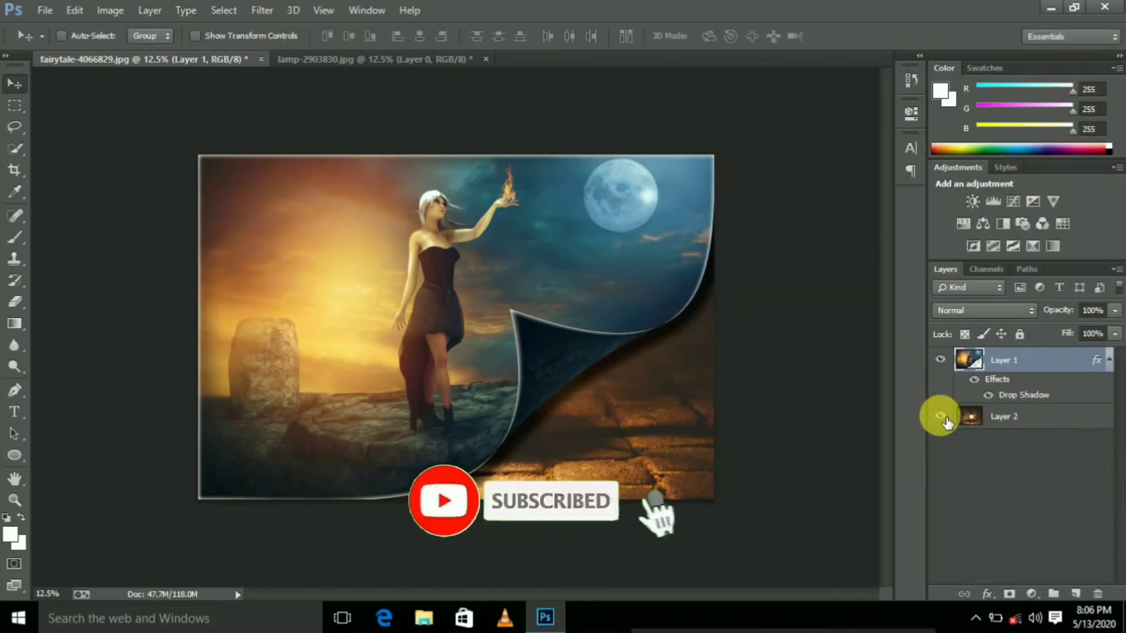
Step: Toggle Layer 2's visibility off and on, zooming in and out to check the shadowed curl
click(941, 416)
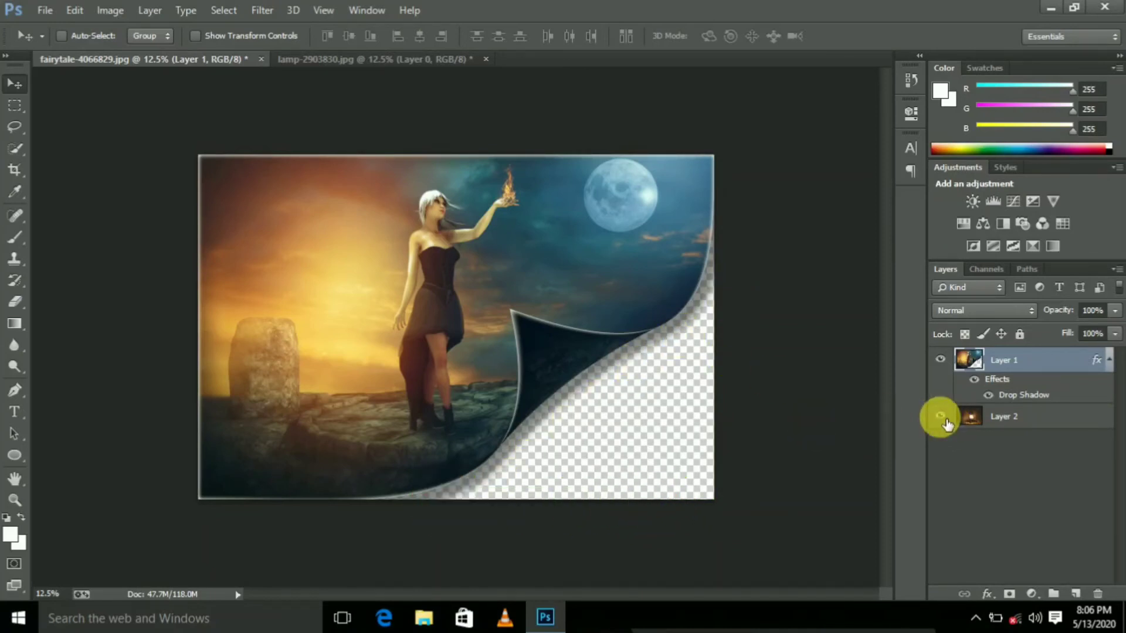
click(941, 416)
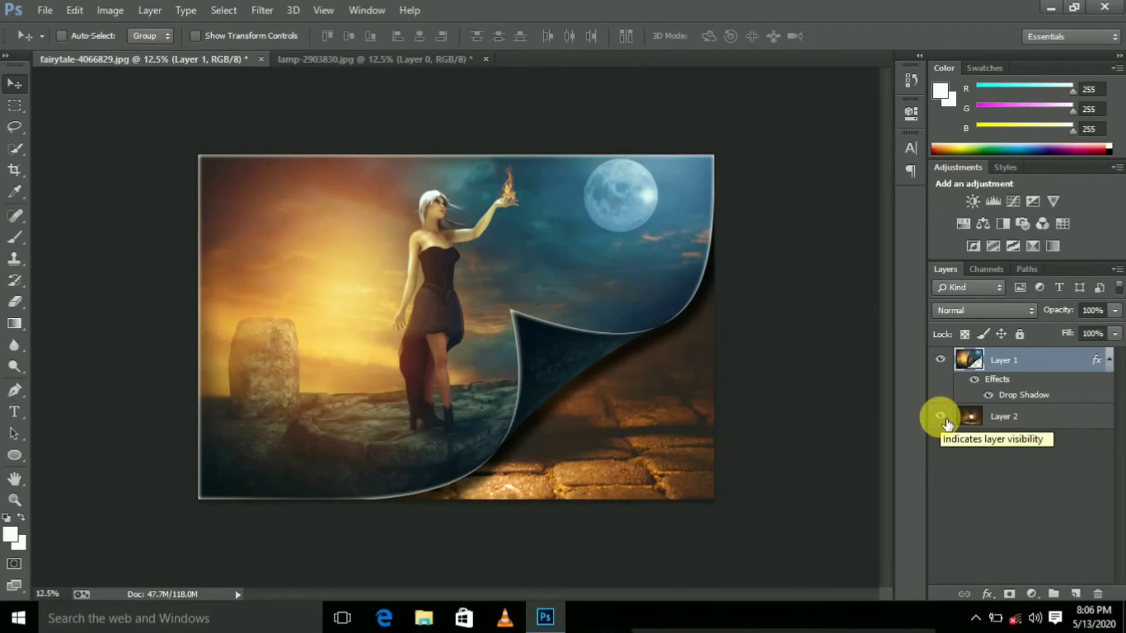
key(ctrl+plus)
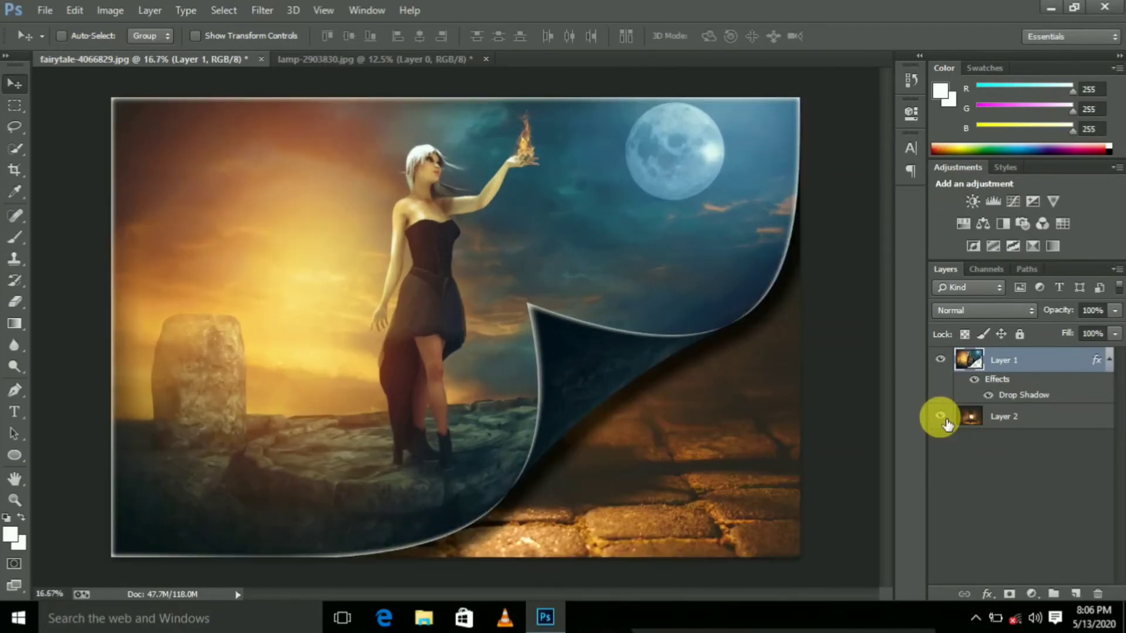
key(ctrl+minus)
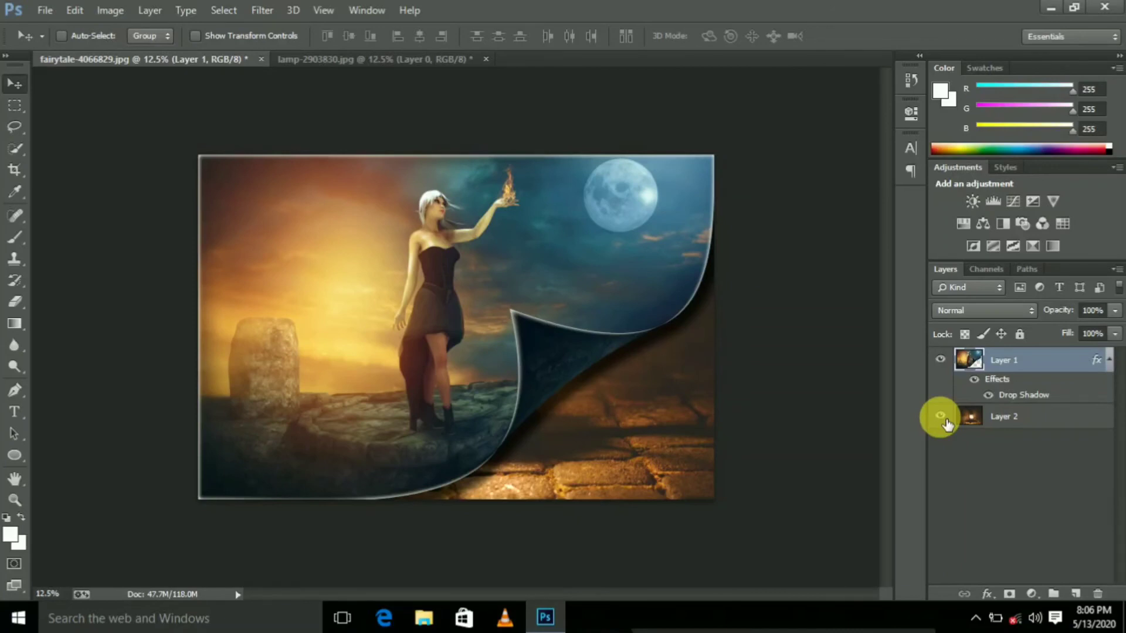
Step: Open fairytale-40668290000.jpg from the AJI desktop folder in the photo viewer
click(1047, 9)
click(28, 558)
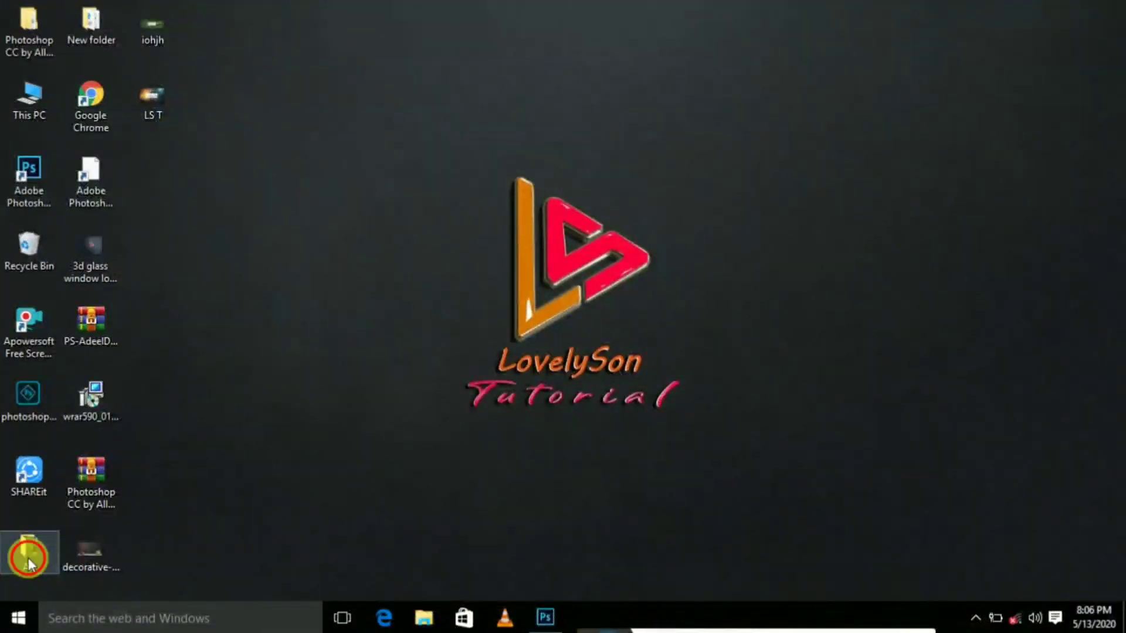
double_click(28, 558)
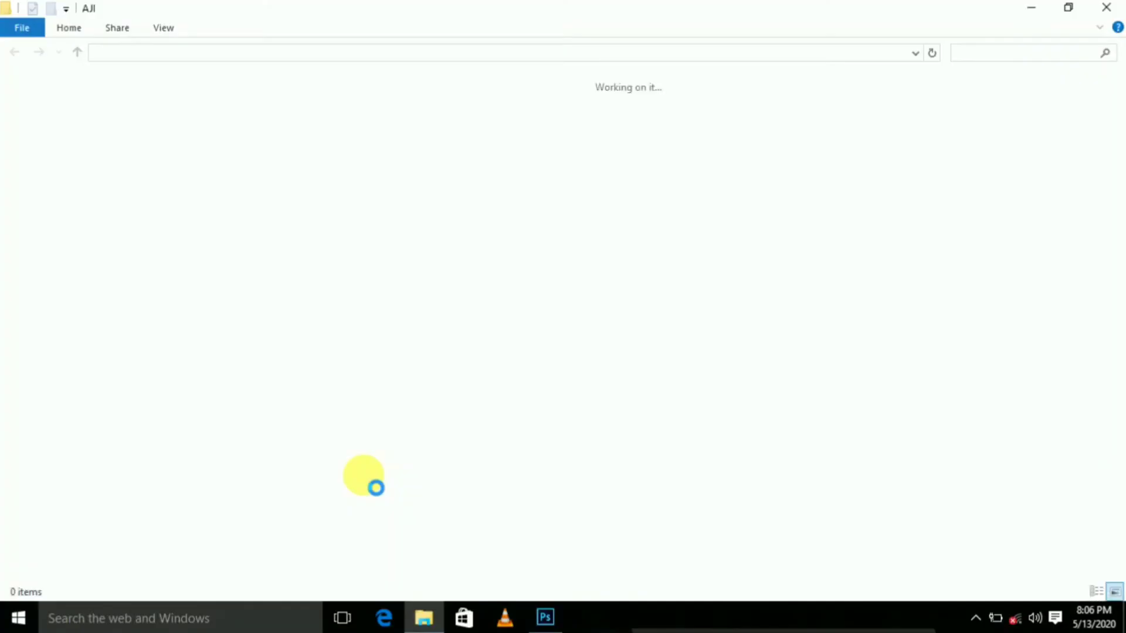
click(454, 390)
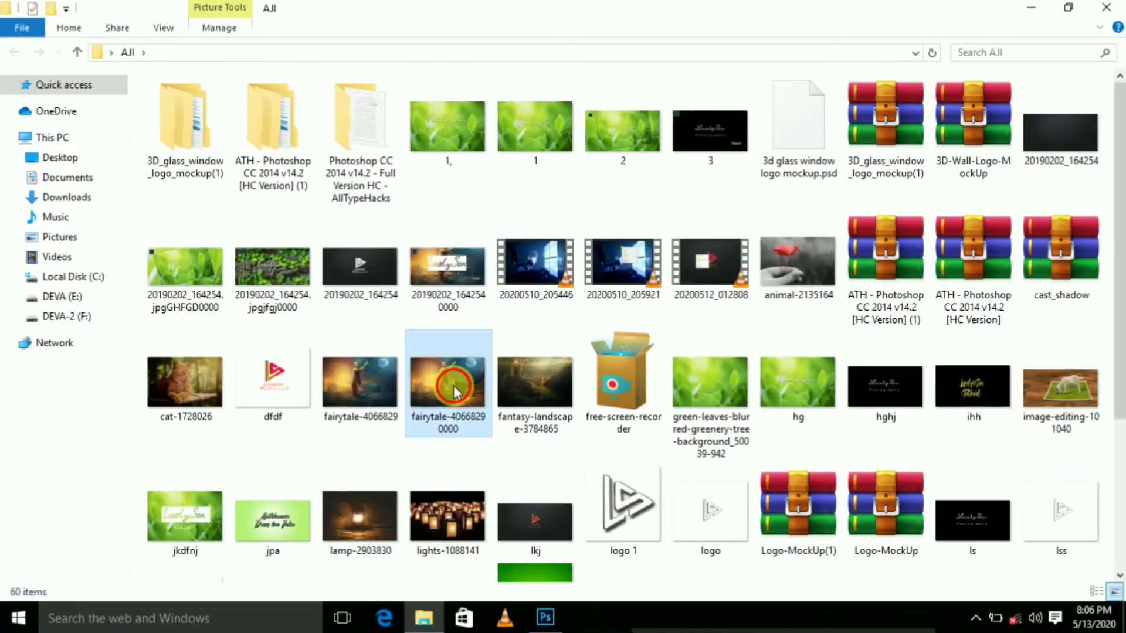
double_click(455, 390)
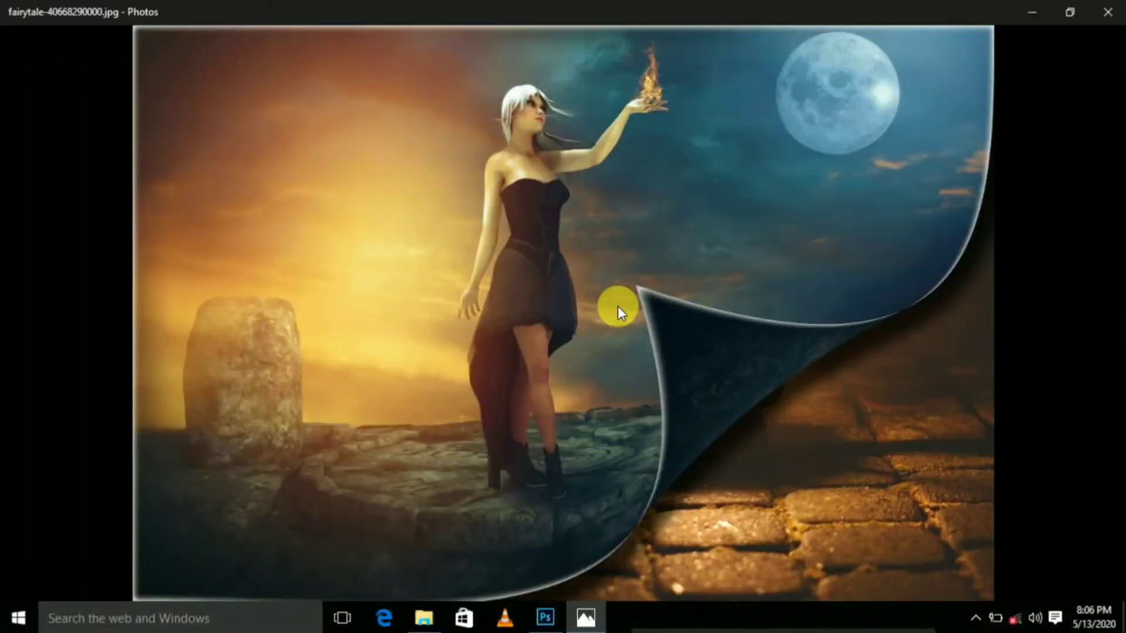
Step: Enlarge fairytale-40668290000.jpg in Photos and pan down to inspect the curl and shadow
double_click(782, 351)
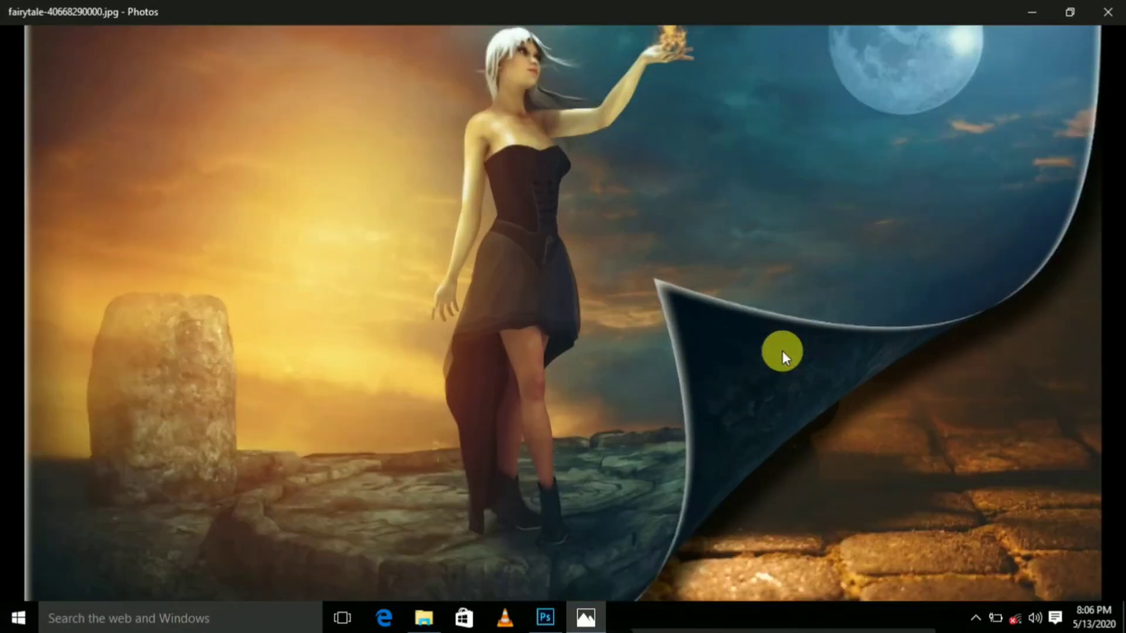
drag(784, 400, 777, 329)
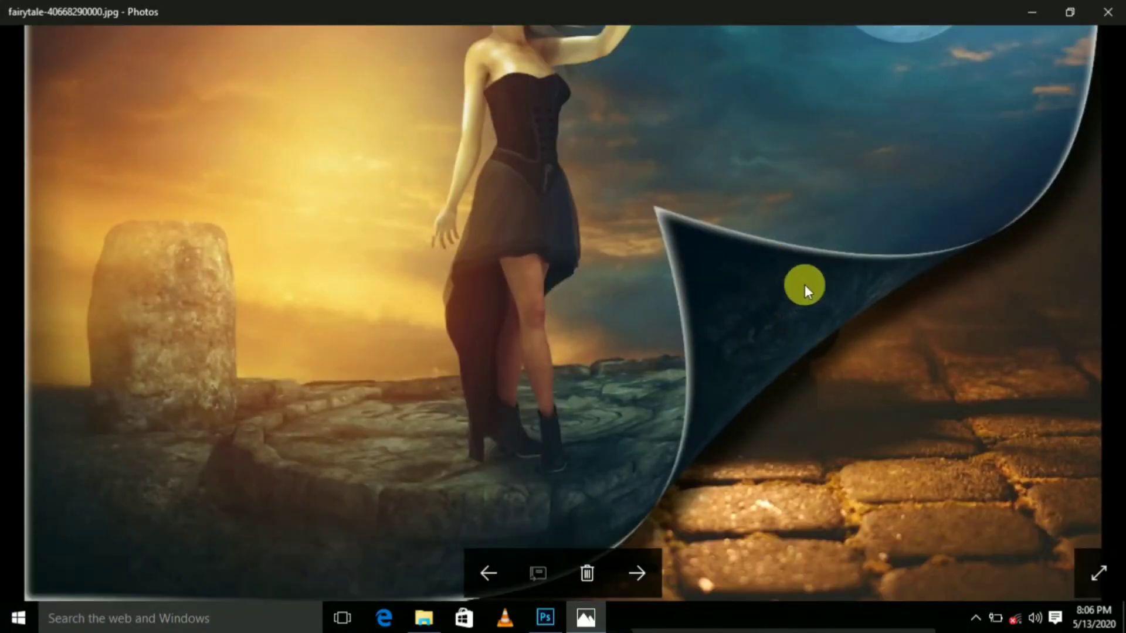
Step: Close Photos and minimize the AJI folder window to return to the desktop
click(1108, 12)
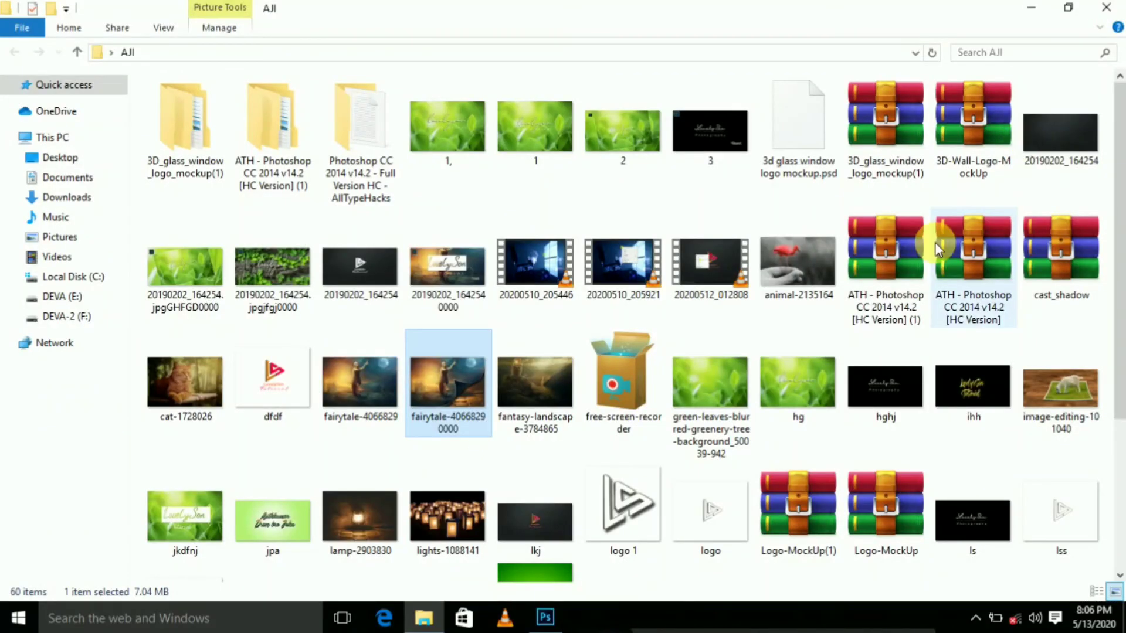
click(1034, 8)
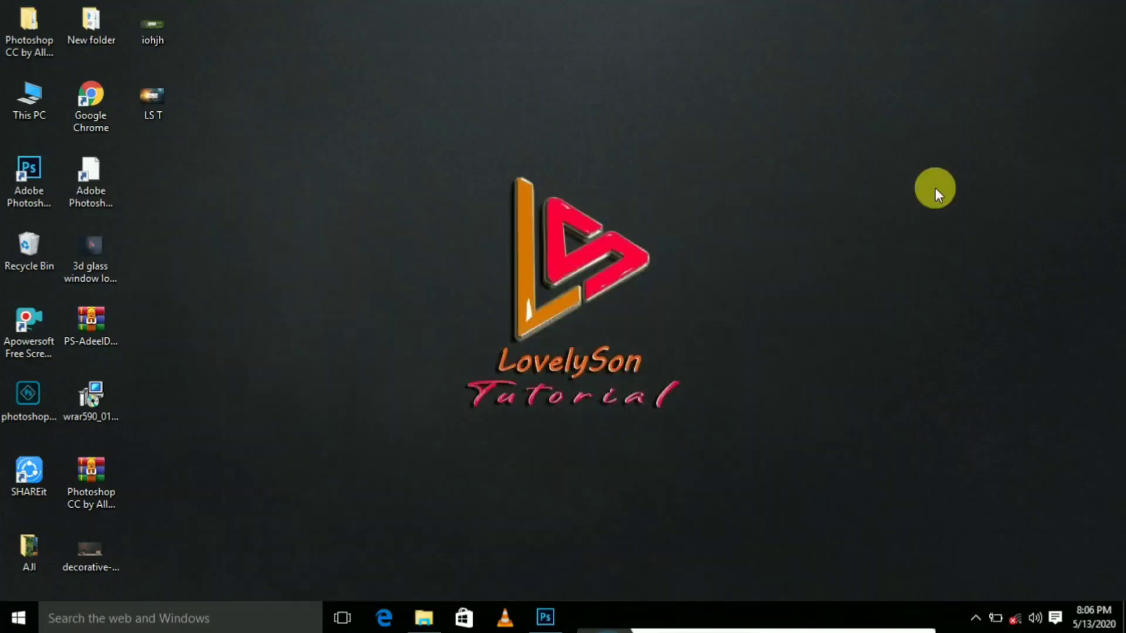